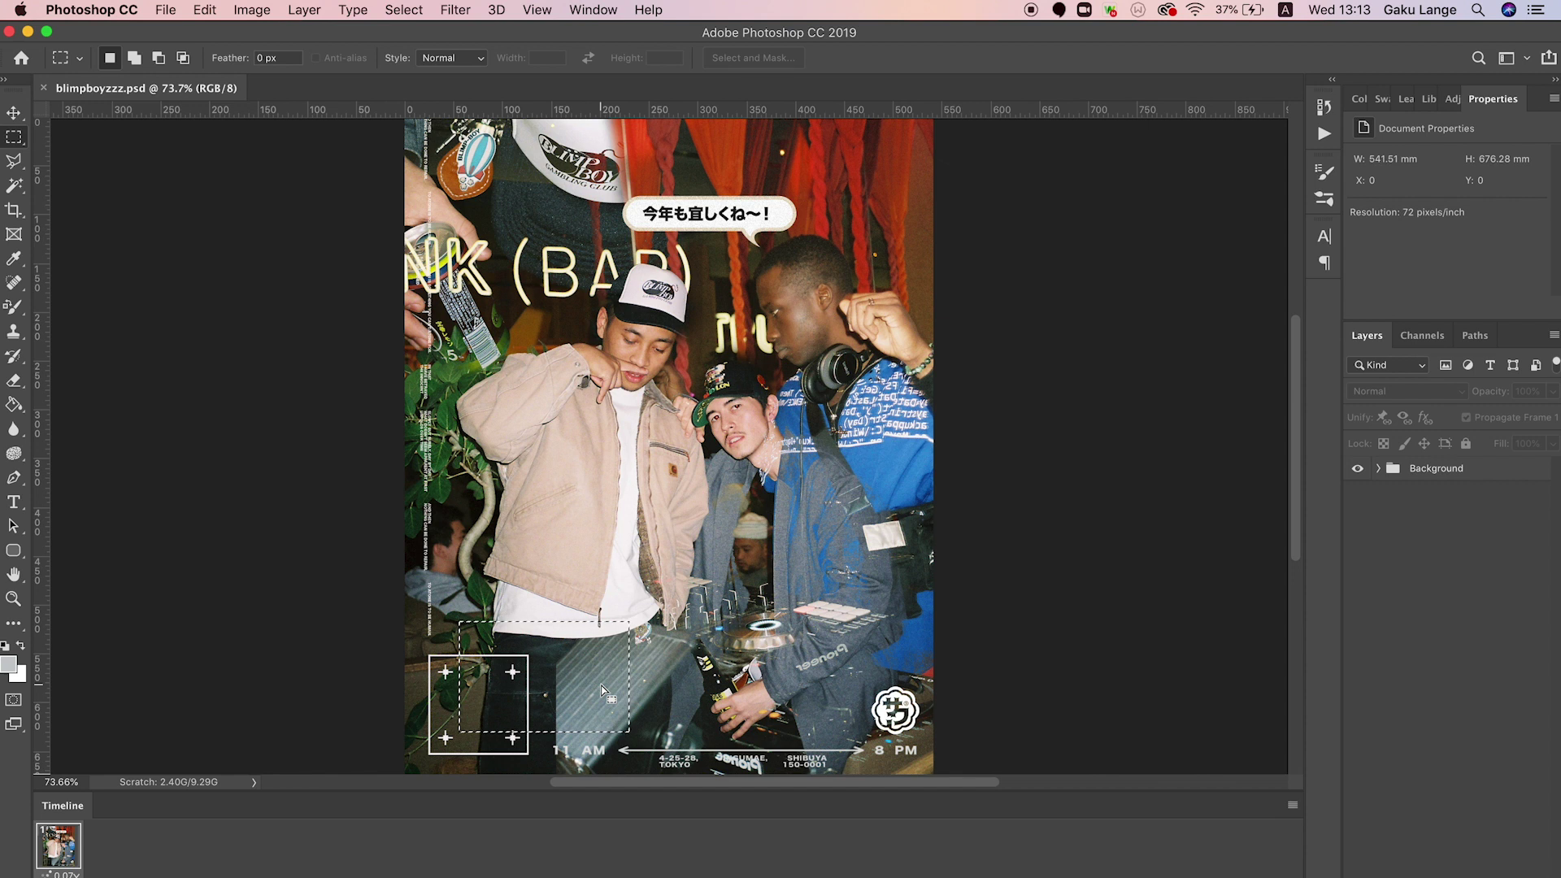
- Clear the marquee selection, then preview the tumblr GIF from the YTGiftoImage folder in Finder
click(602, 690)
key(super+Tab)
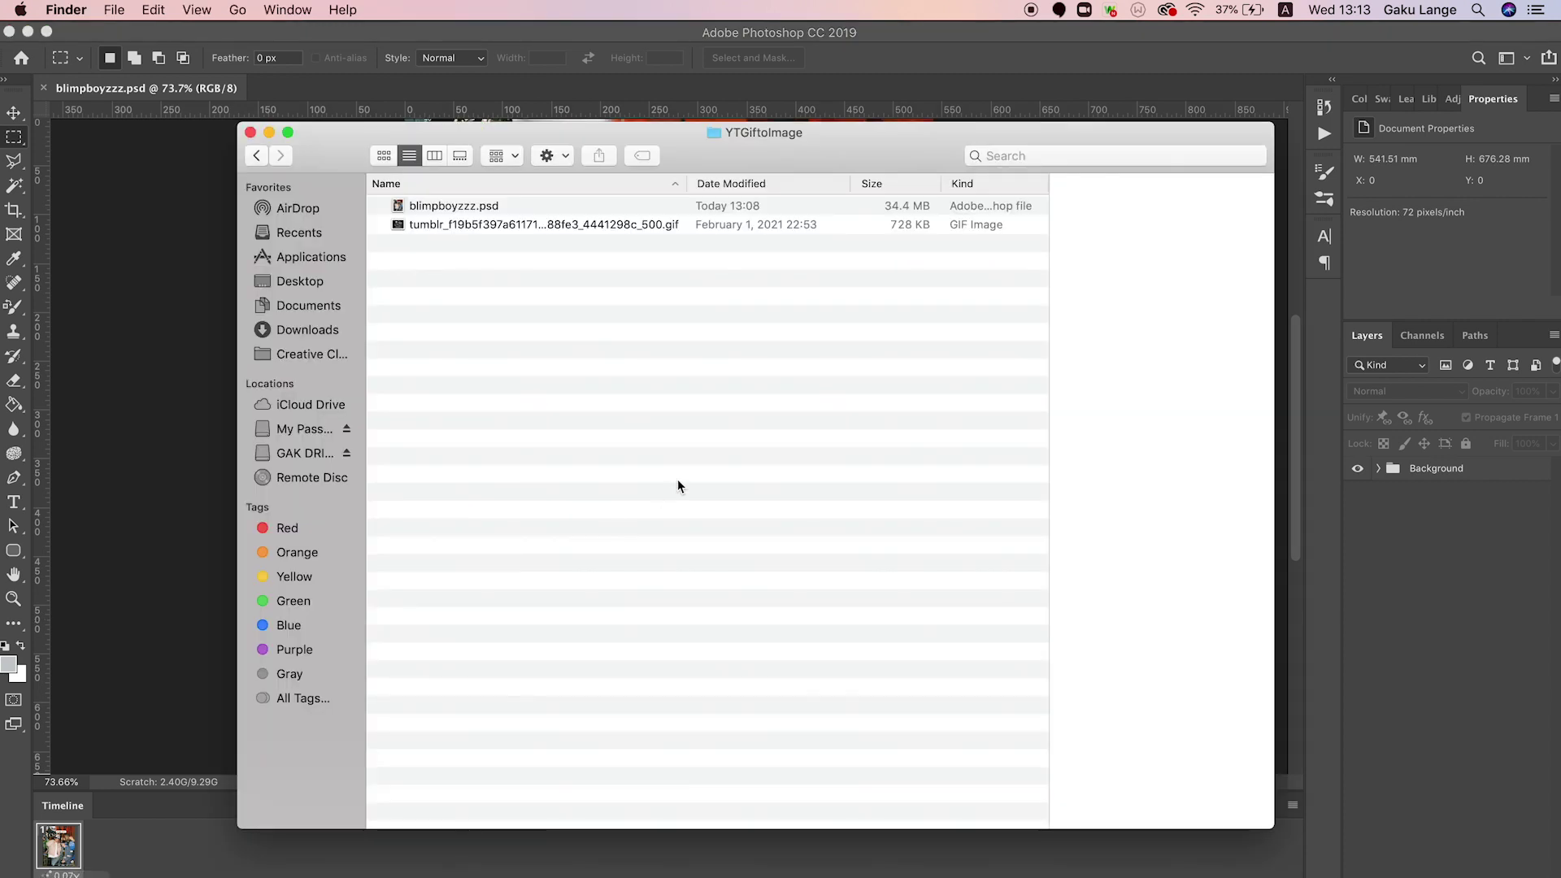
click(584, 224)
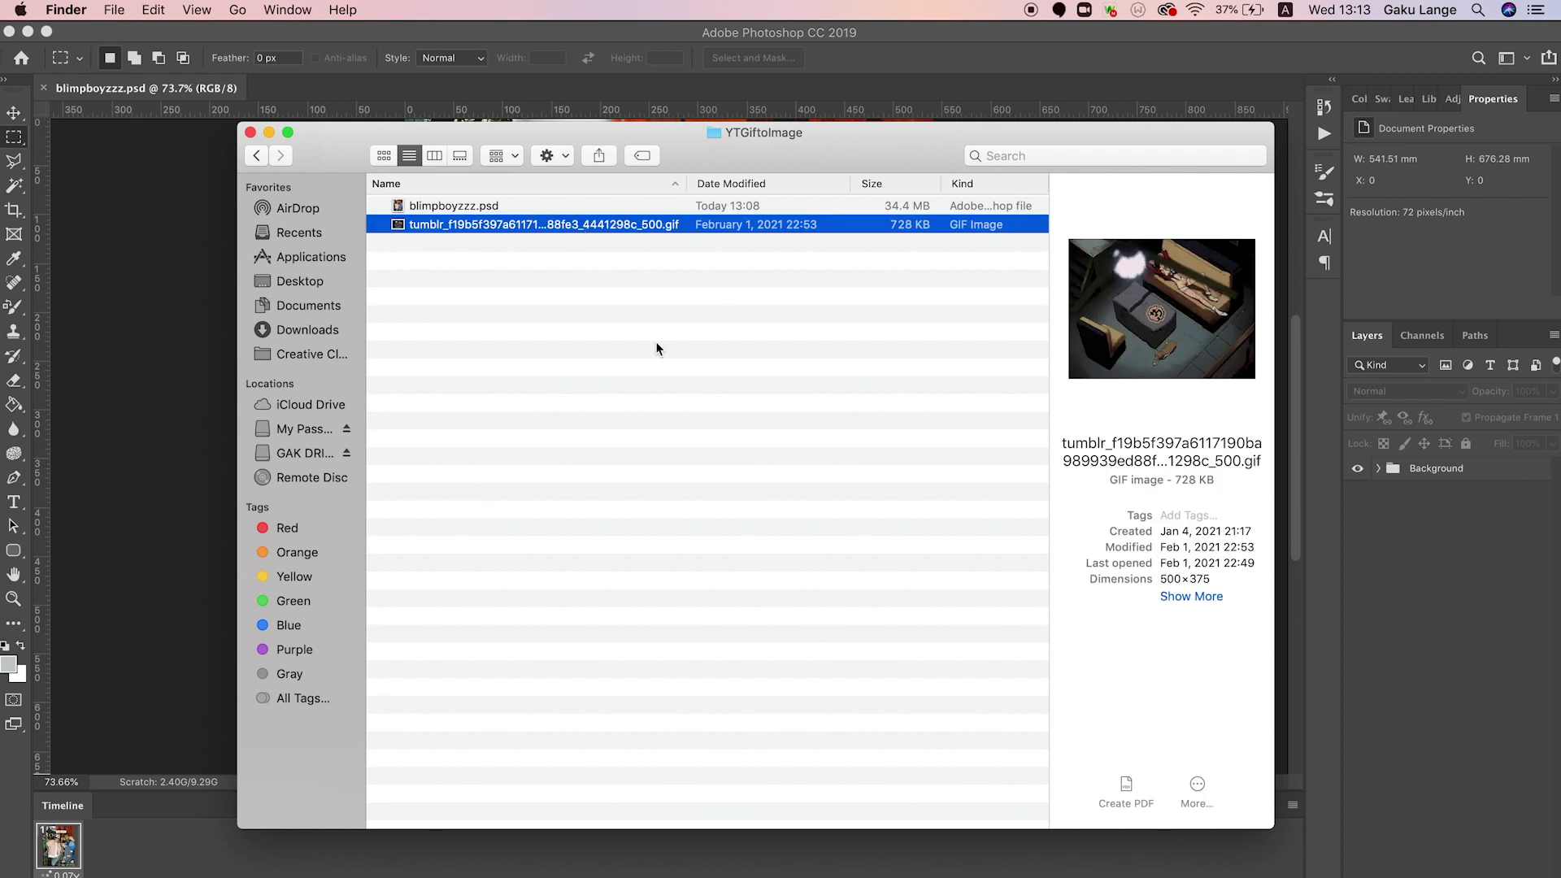
key(space)
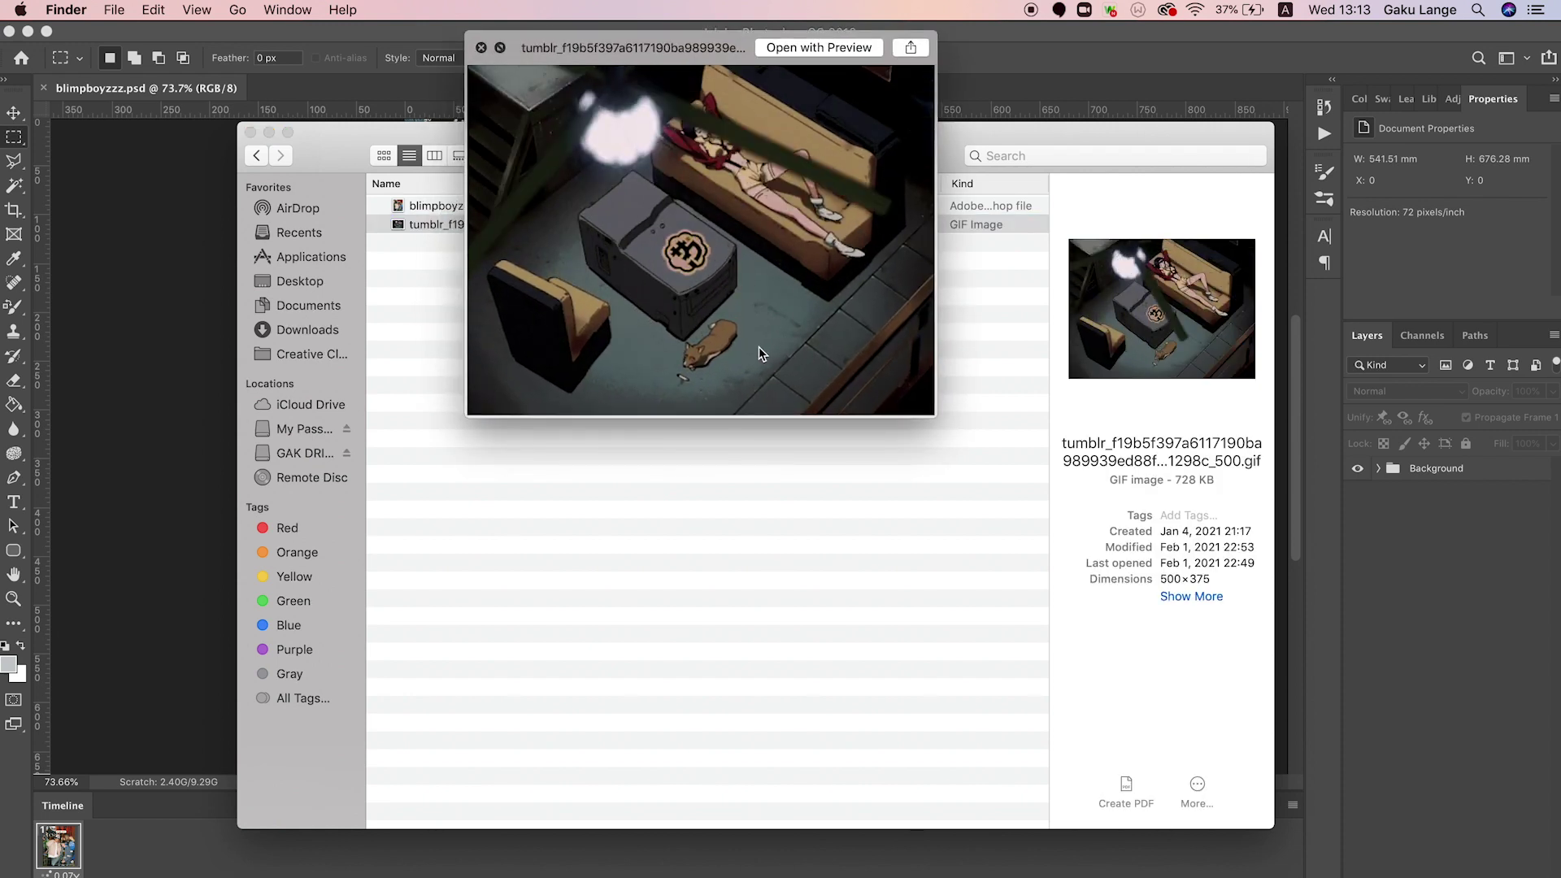
double_click(695, 50)
drag(695, 51, 744, 275)
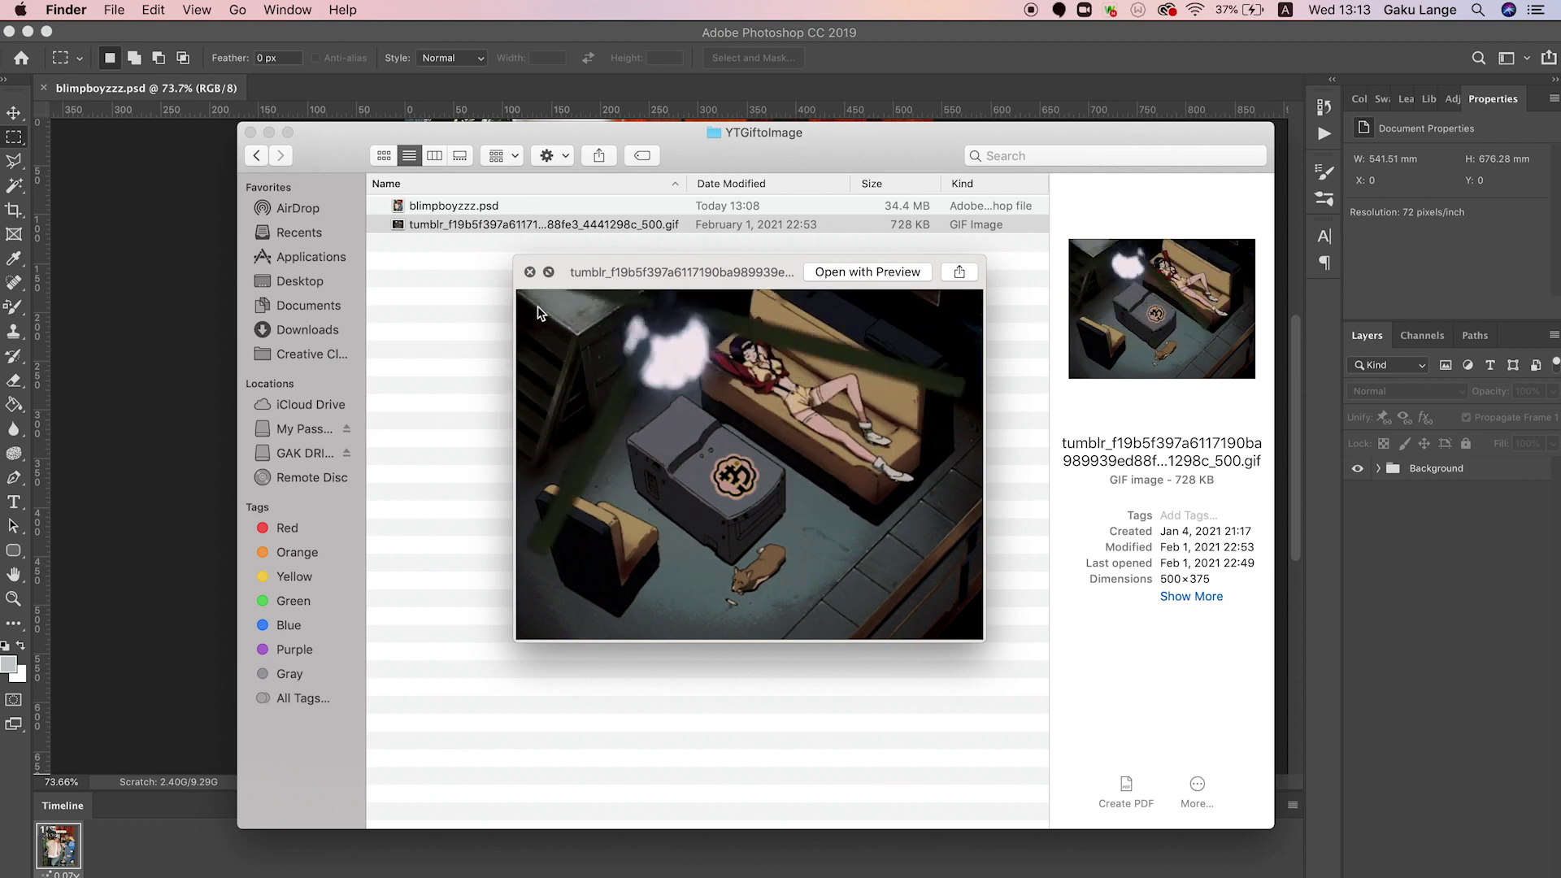
click(529, 273)
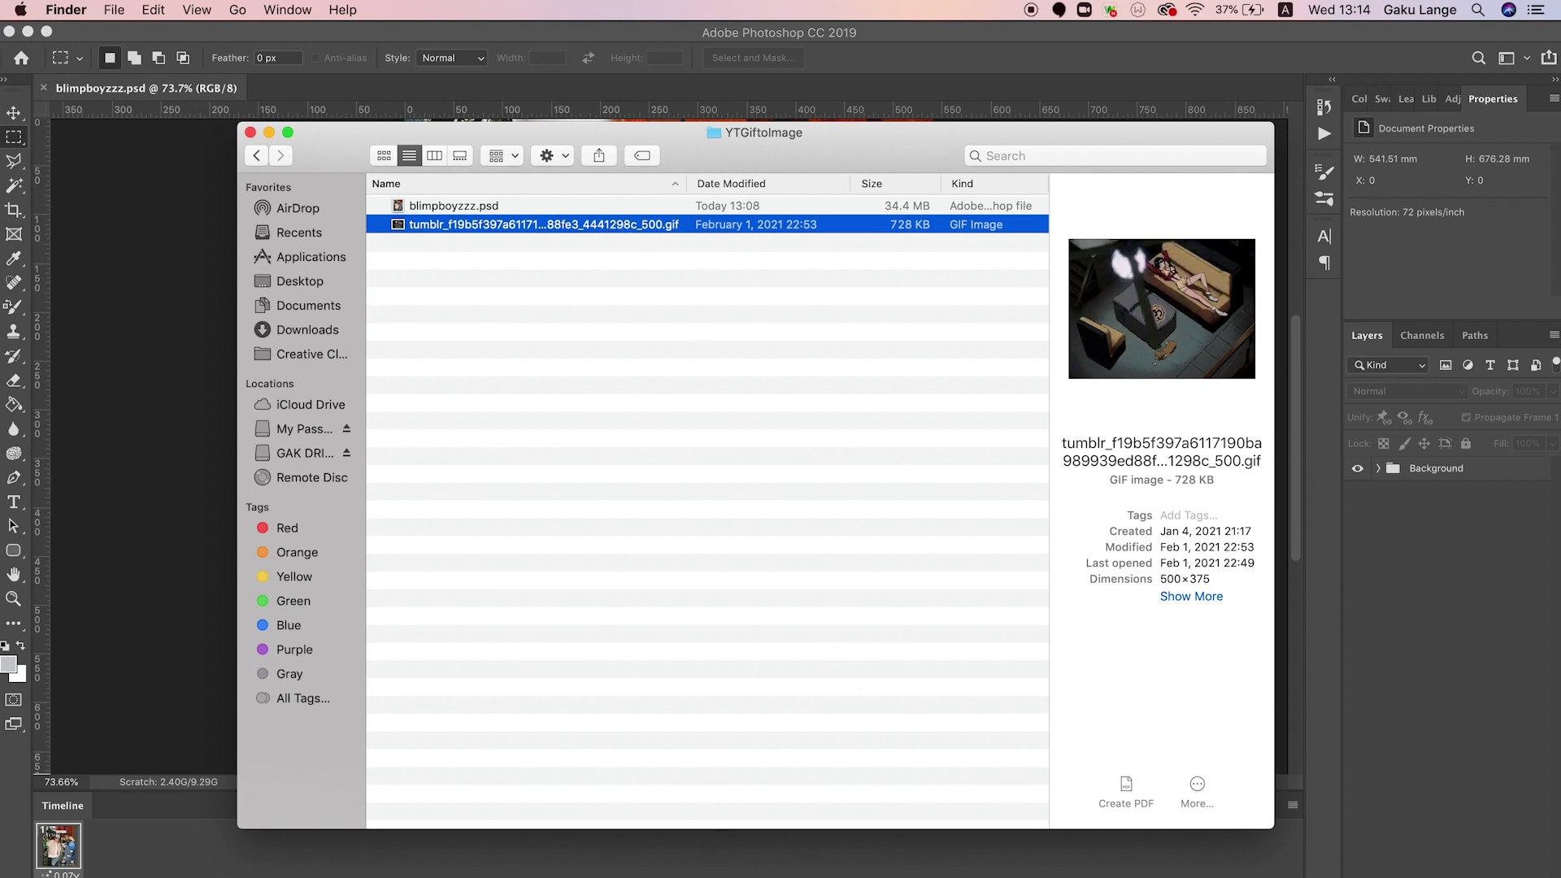
- Open the tumblr GIF from Finder as its own Photoshop document, separate from blimpboyzzz.psd
drag(625, 229, 528, 88)
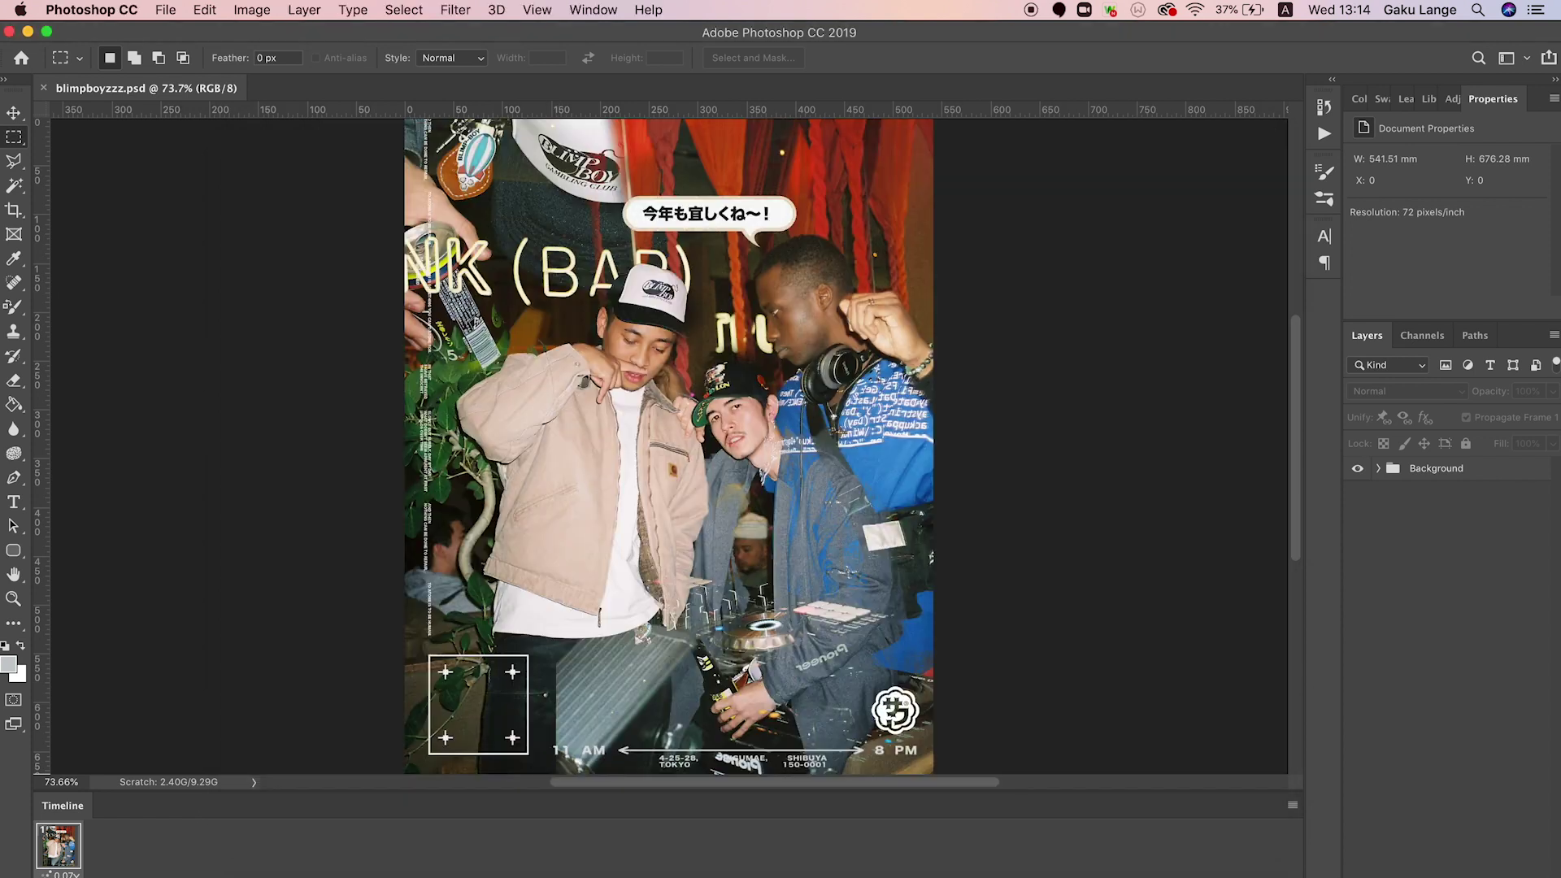
key(super+0)
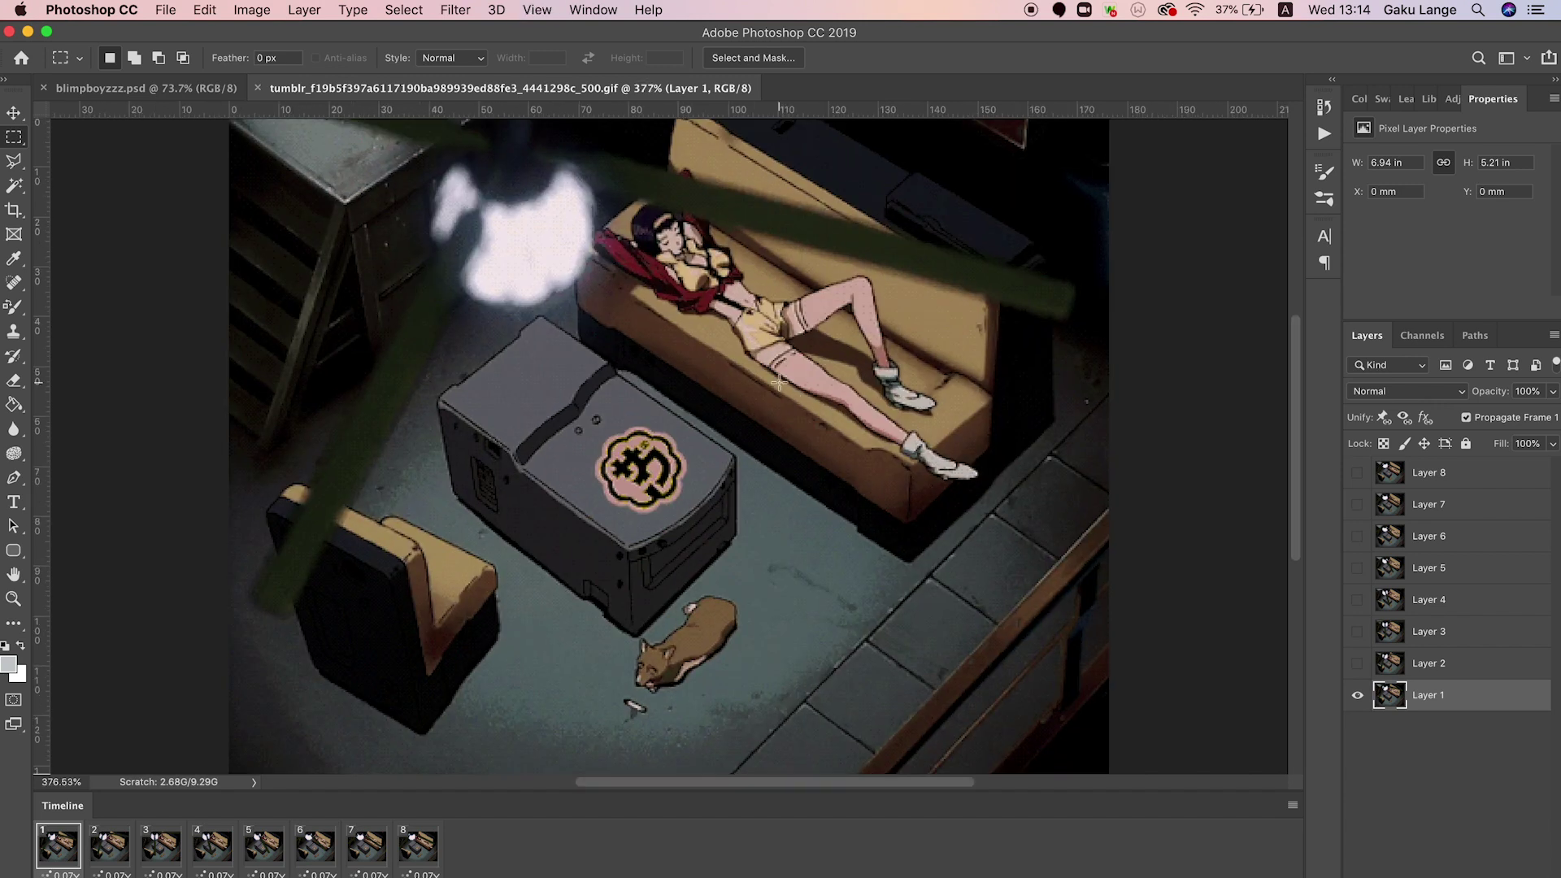
key(super+minus)
key(super+minus)
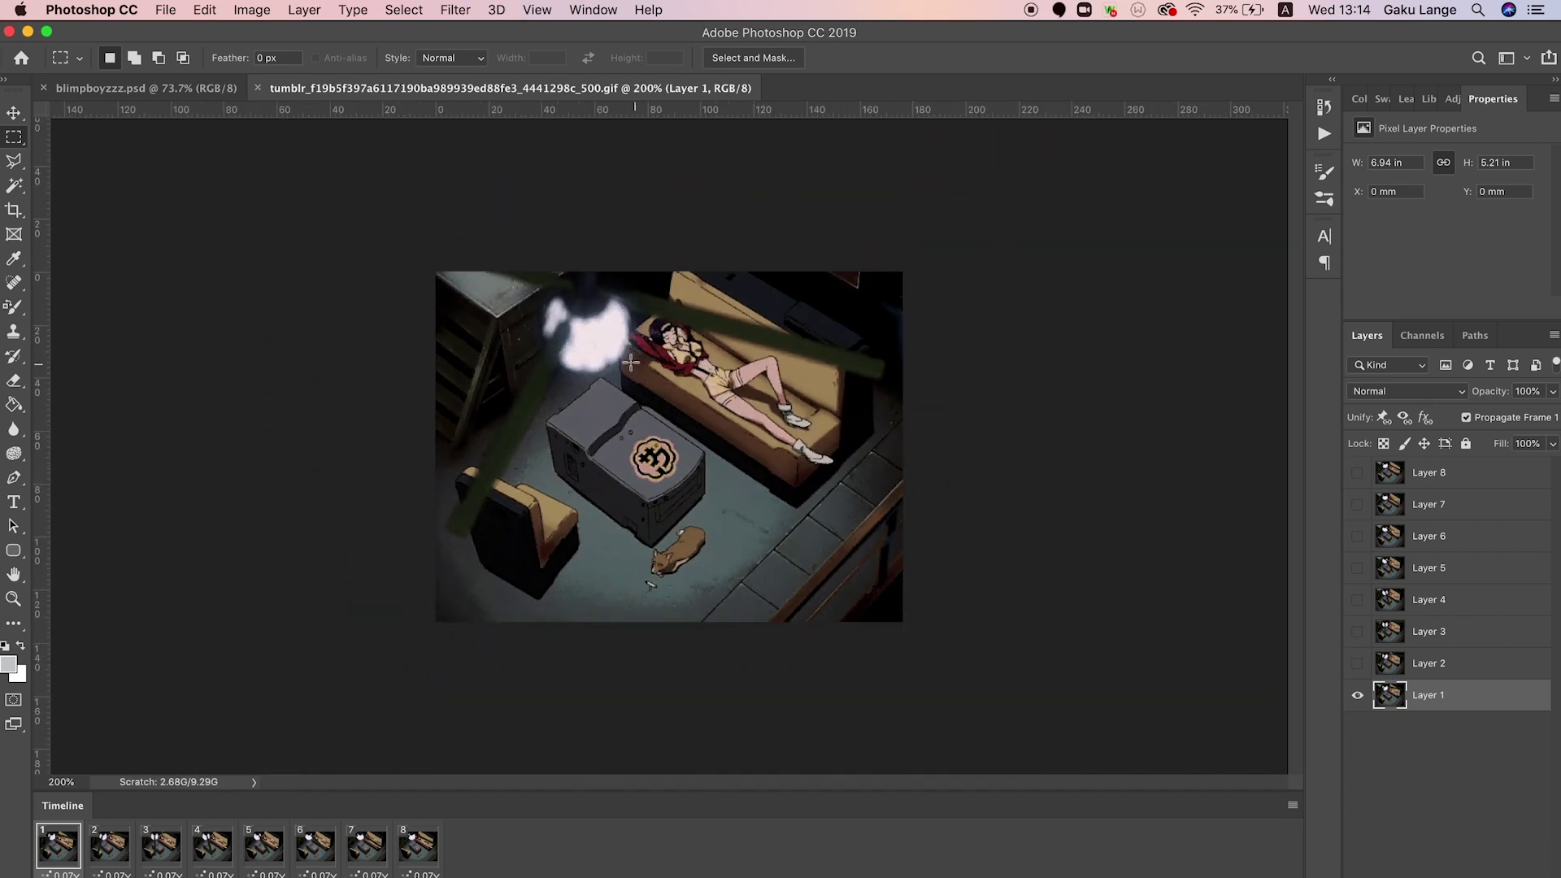
- Play the GIF's frame animation, inspect its frames in the timeline, and return to the first frame
key(space)
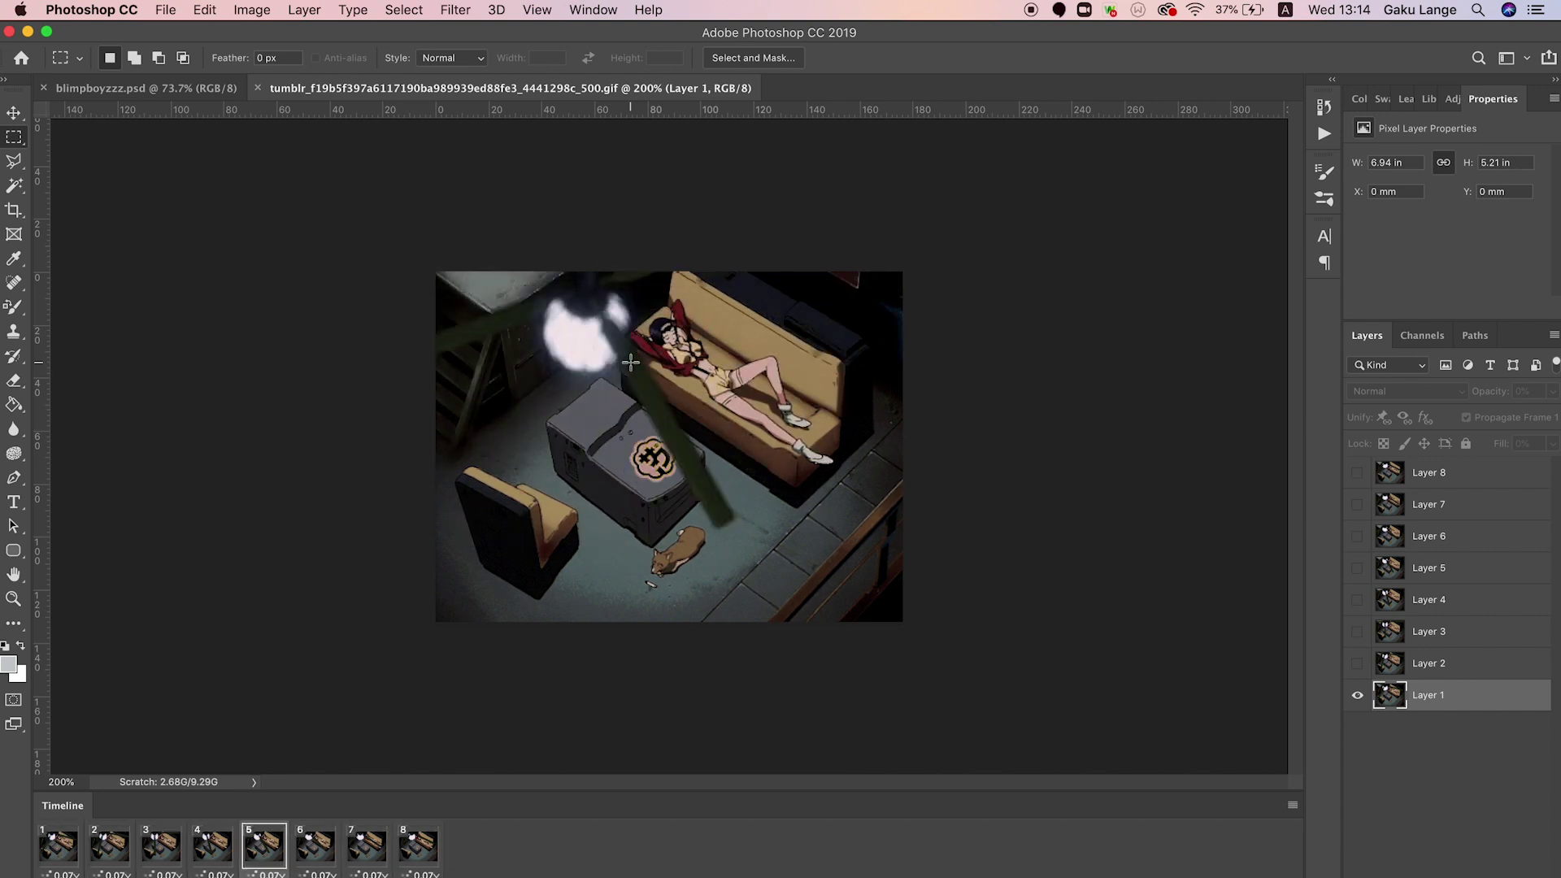
key(space)
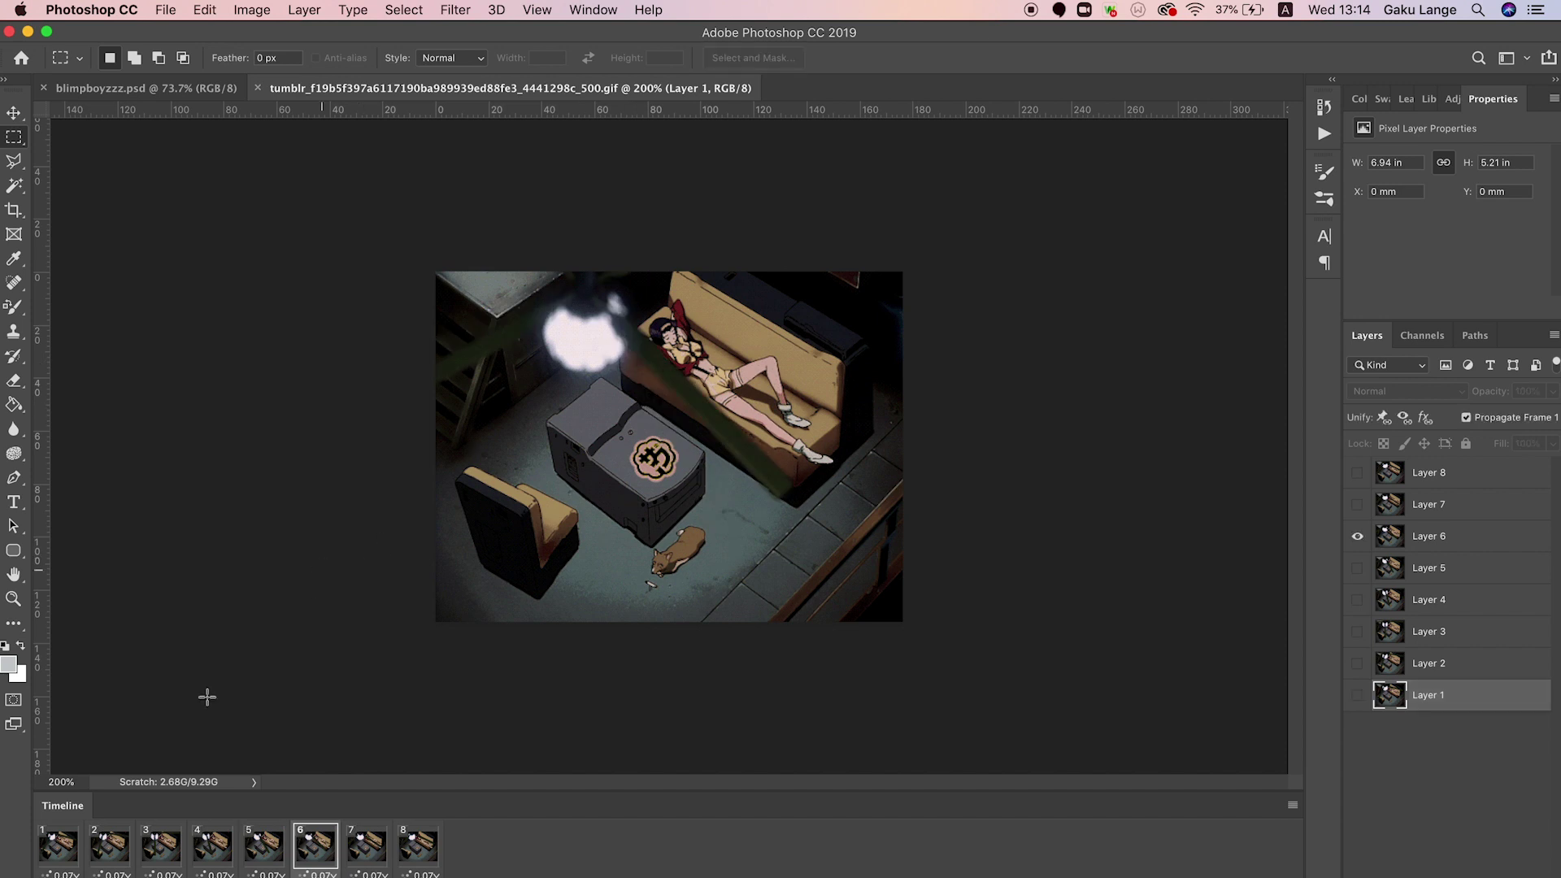
click(71, 849)
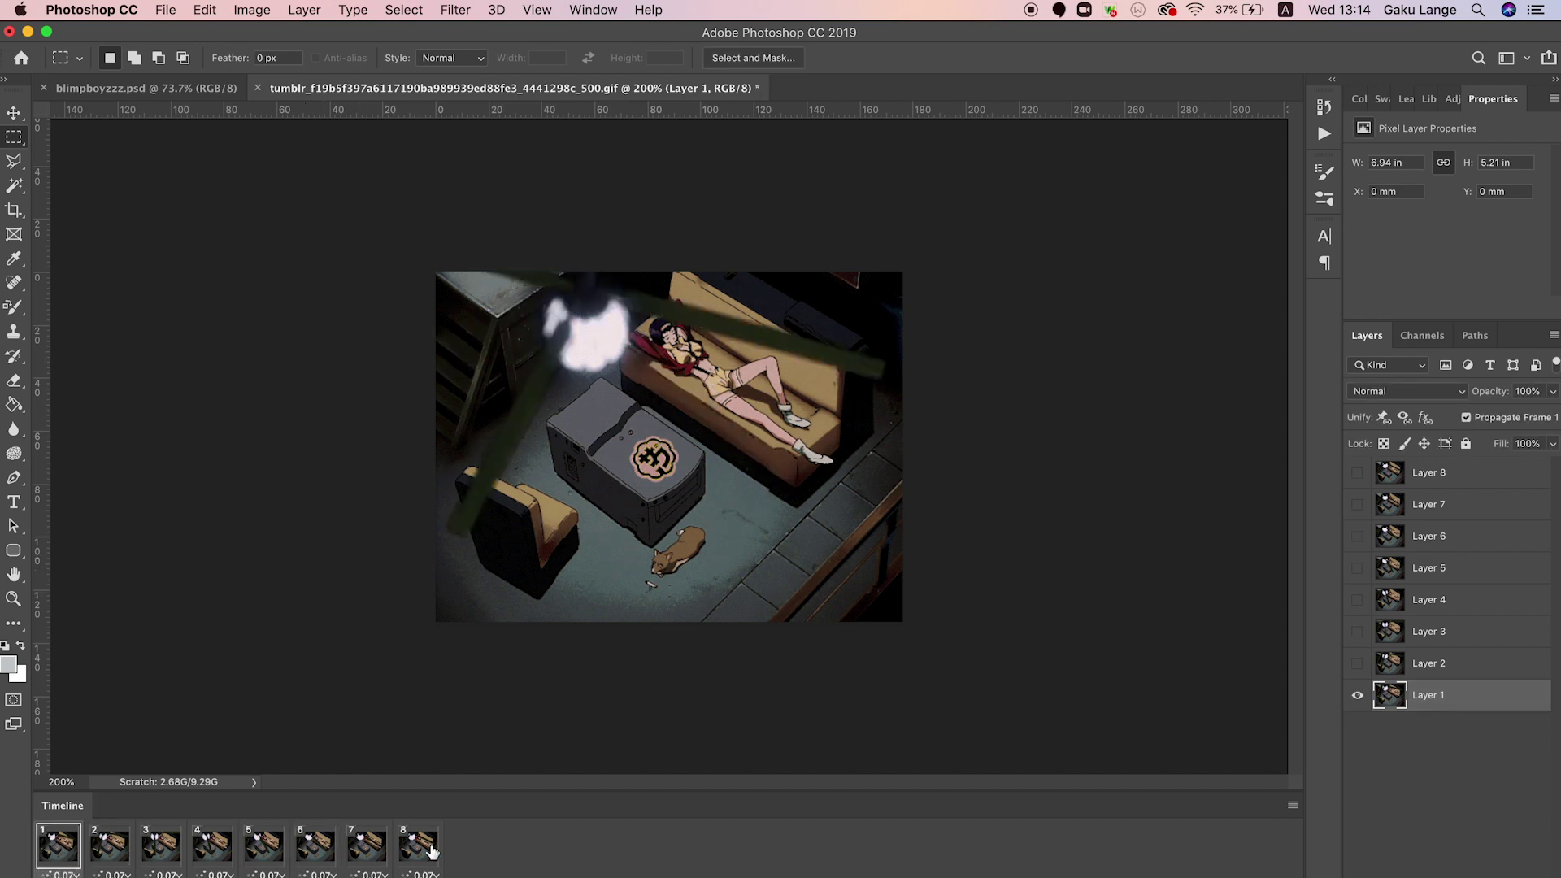
shift+click(427, 850)
click(104, 853)
key(ctrl+z)
key(space)
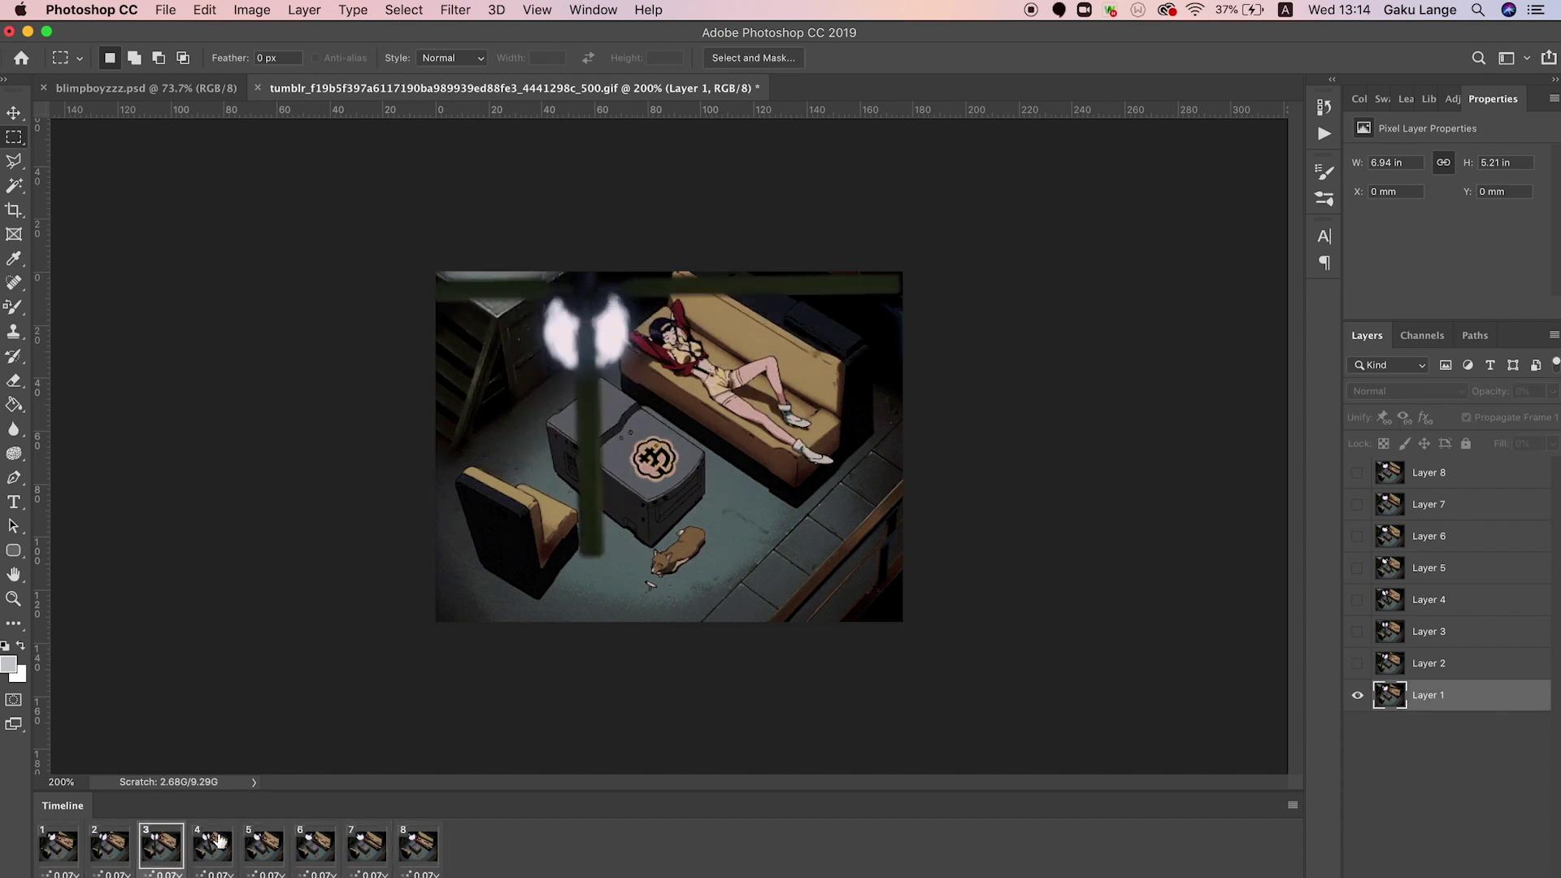
click(78, 853)
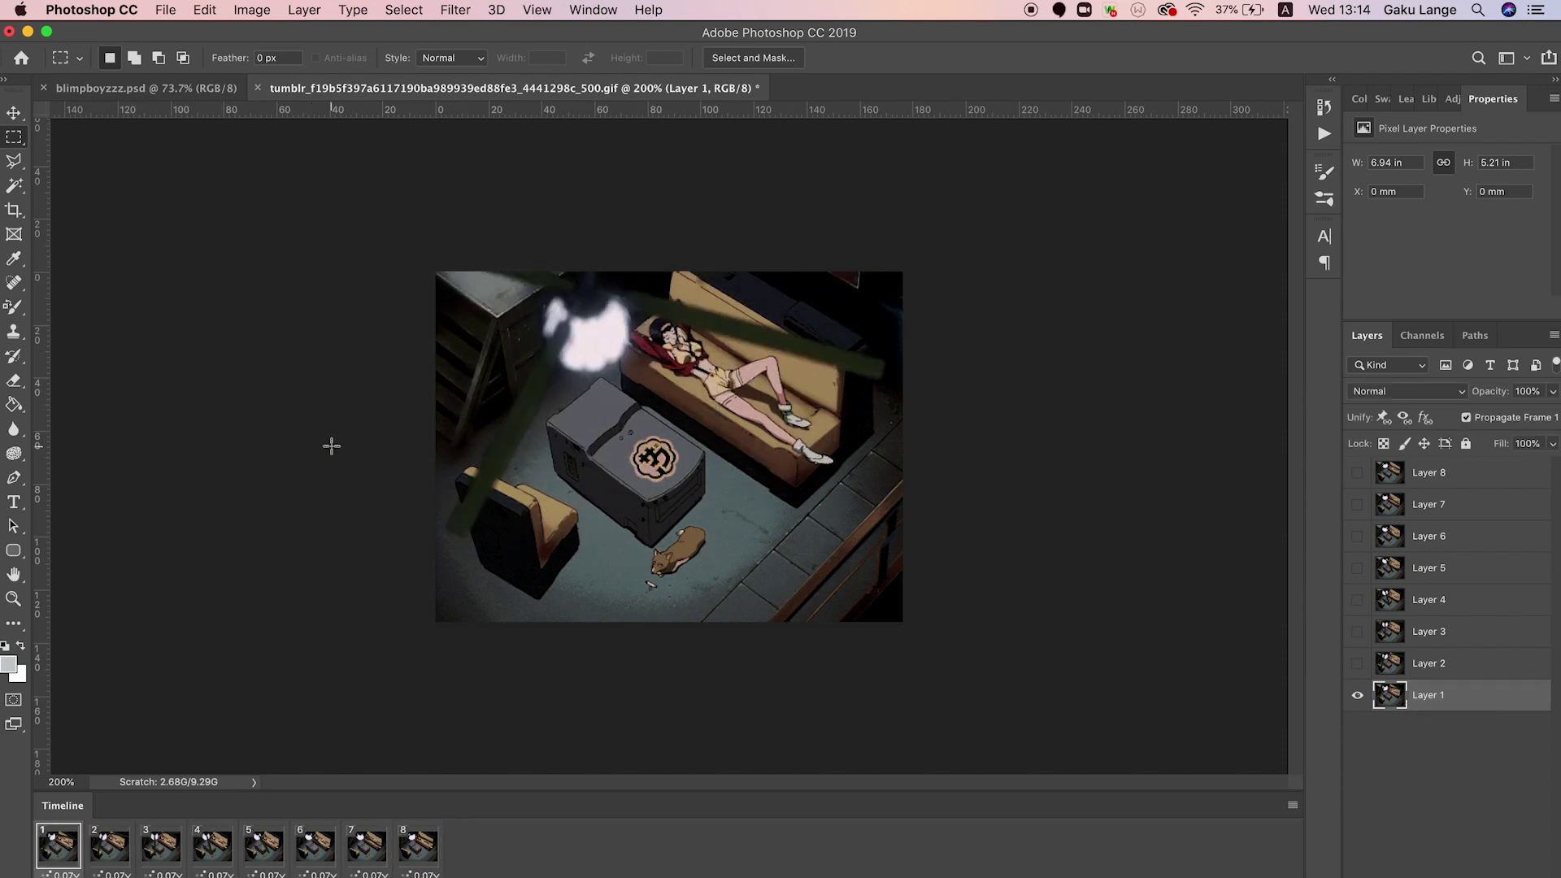
- Check the image width and height of blimpboyzzz.psd in inches without changing them
click(189, 99)
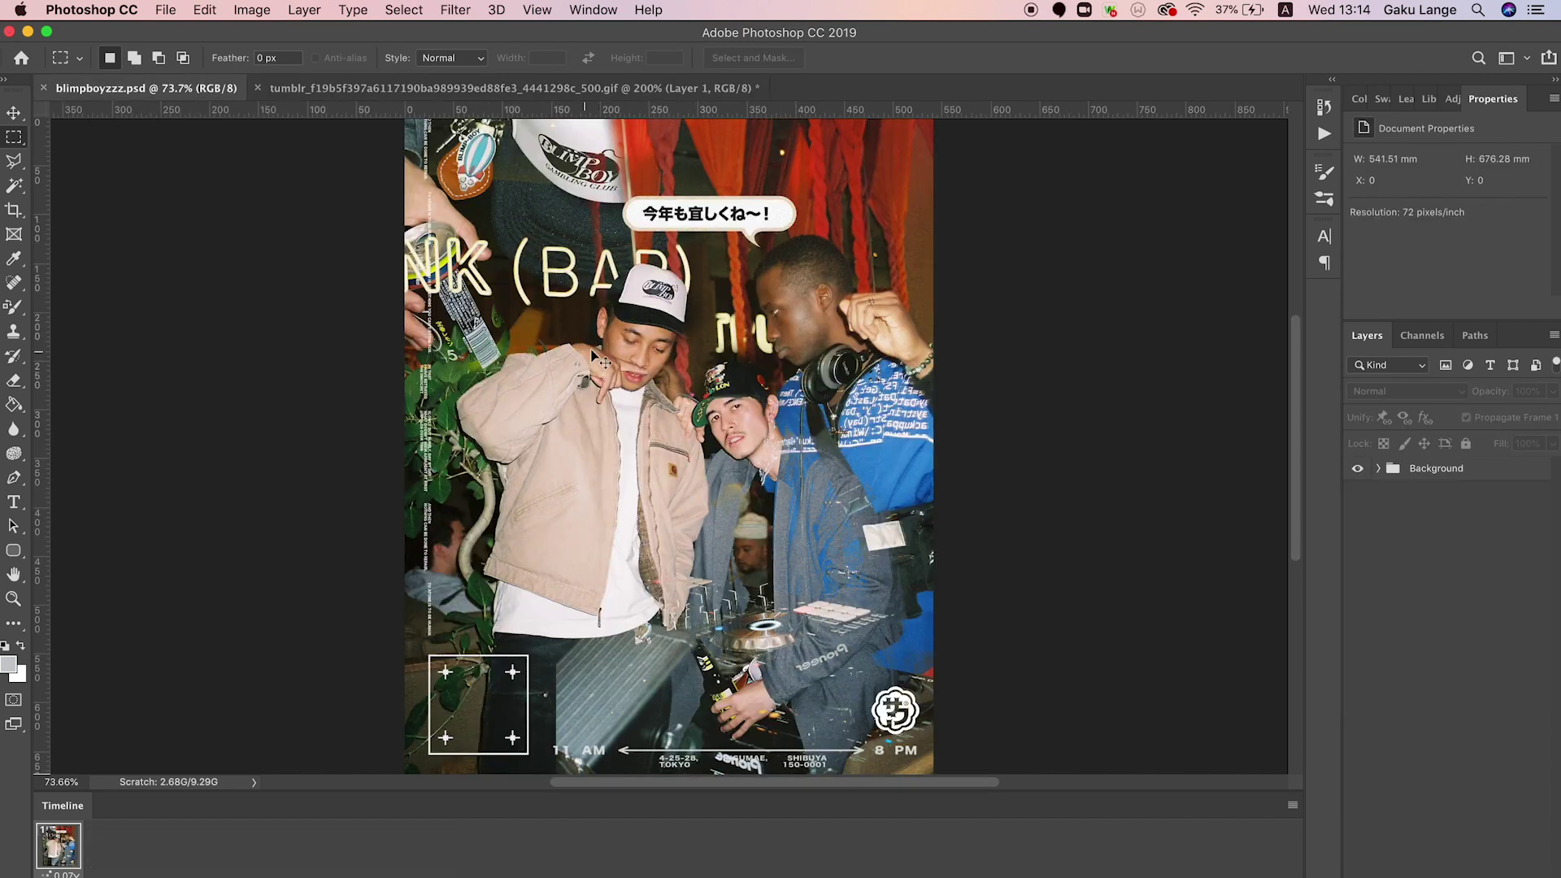
key(v)
click(252, 9)
click(299, 165)
click(995, 394)
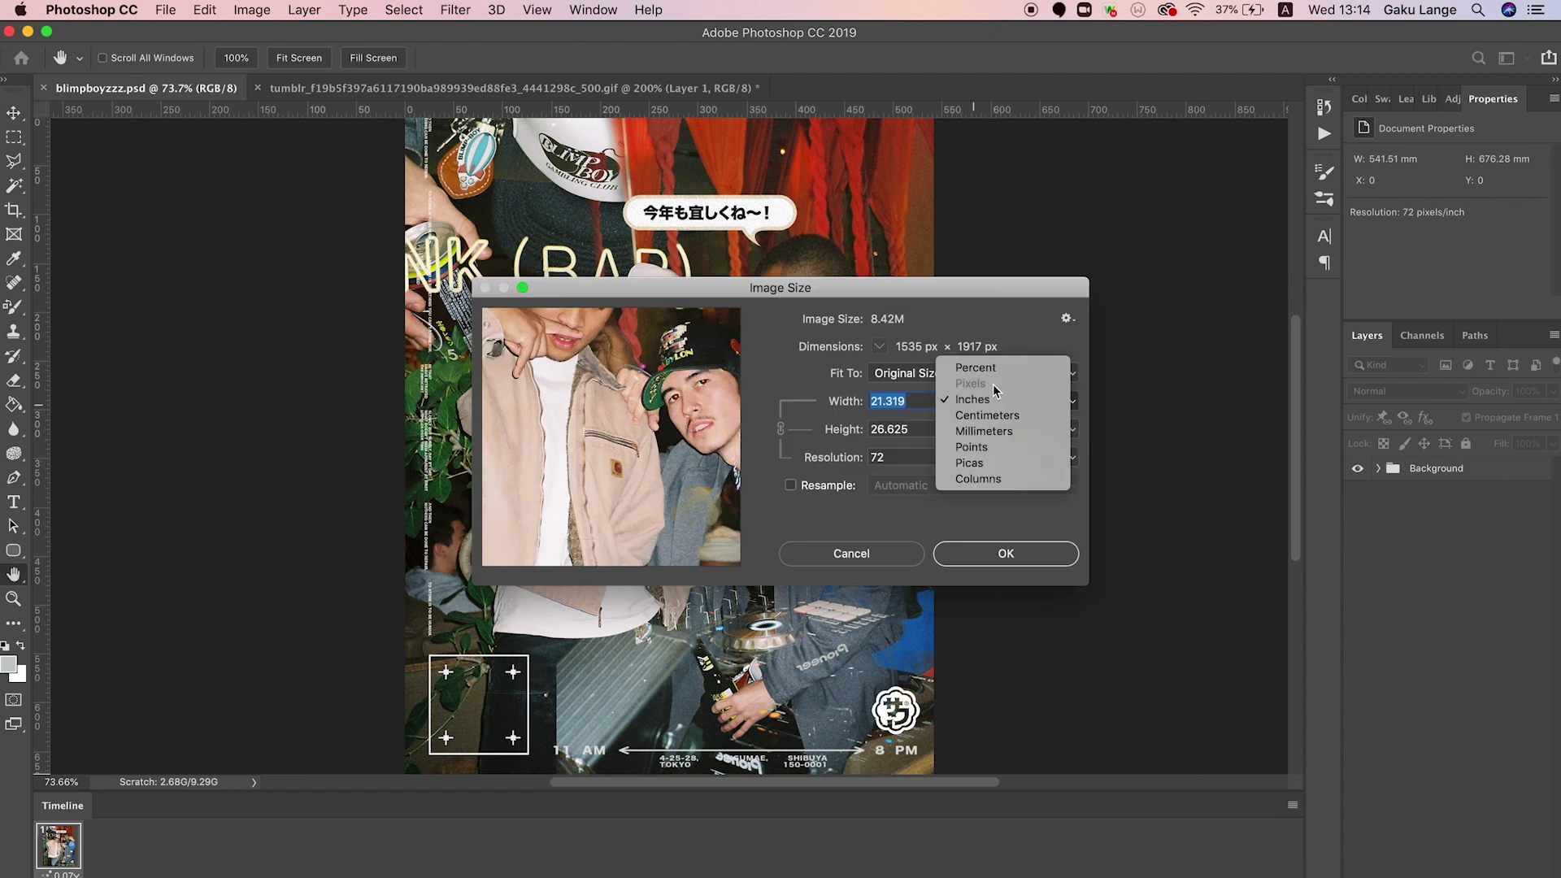
click(919, 401)
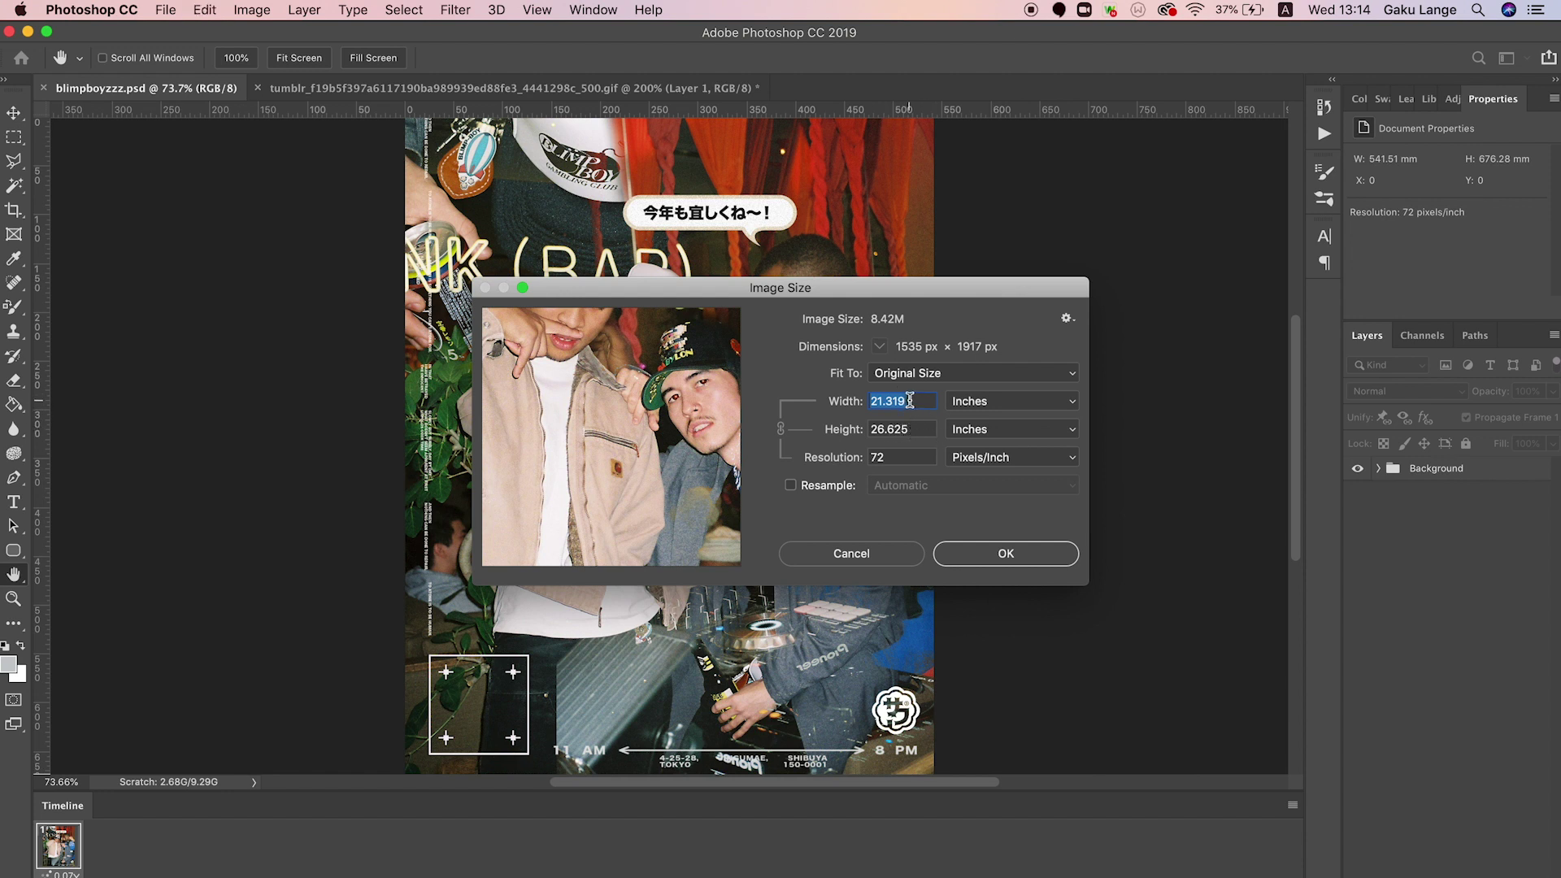
drag(917, 428, 869, 429)
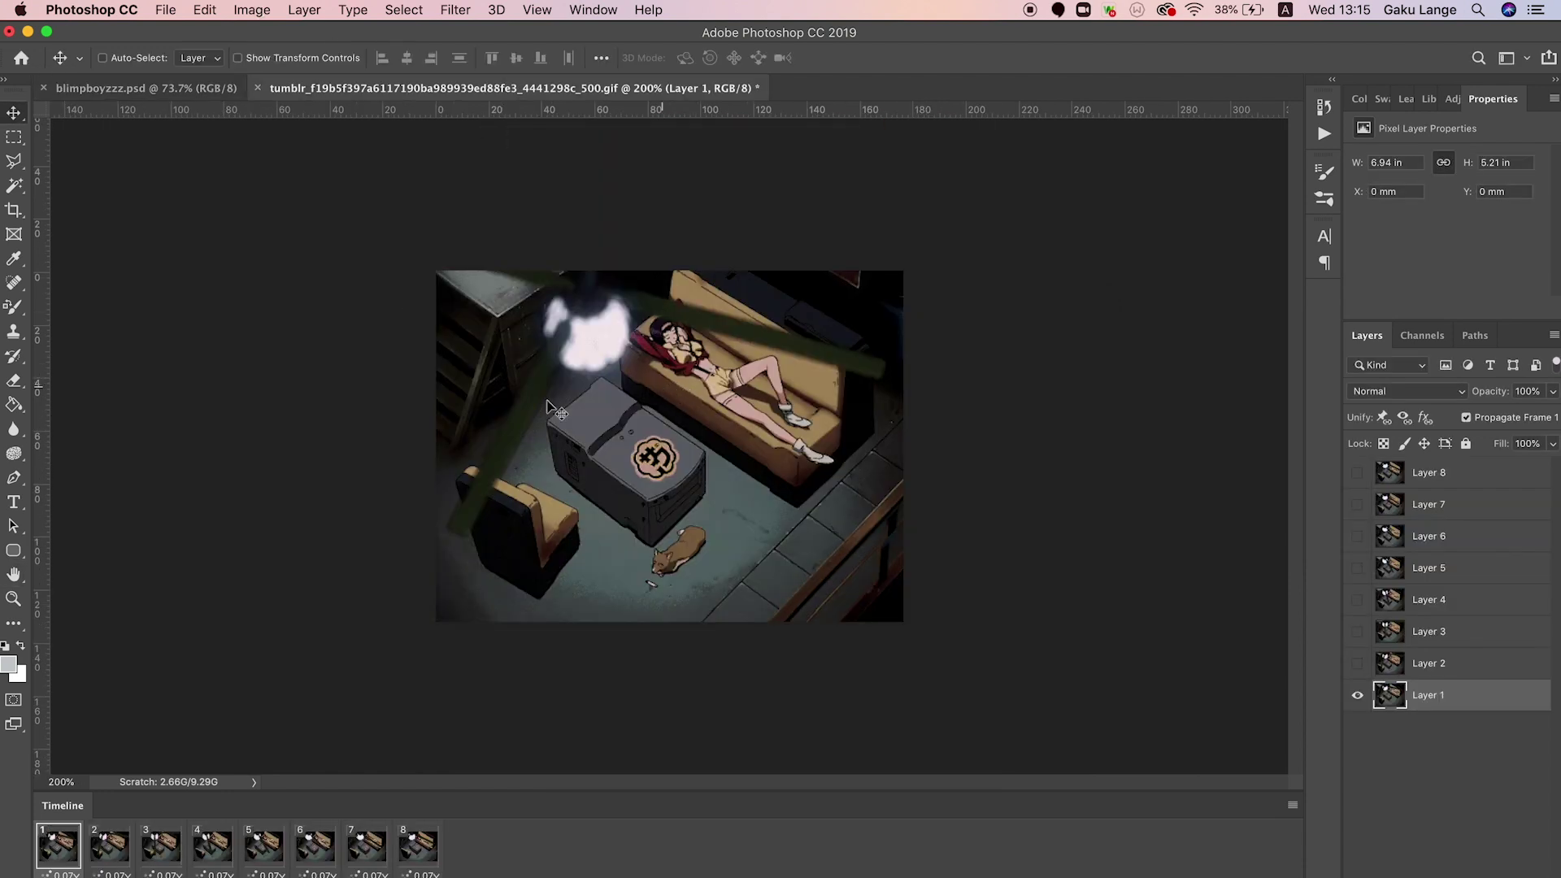
- Start a canvas size change on the tumblr GIF document and switch its units to inches
click(245, 9)
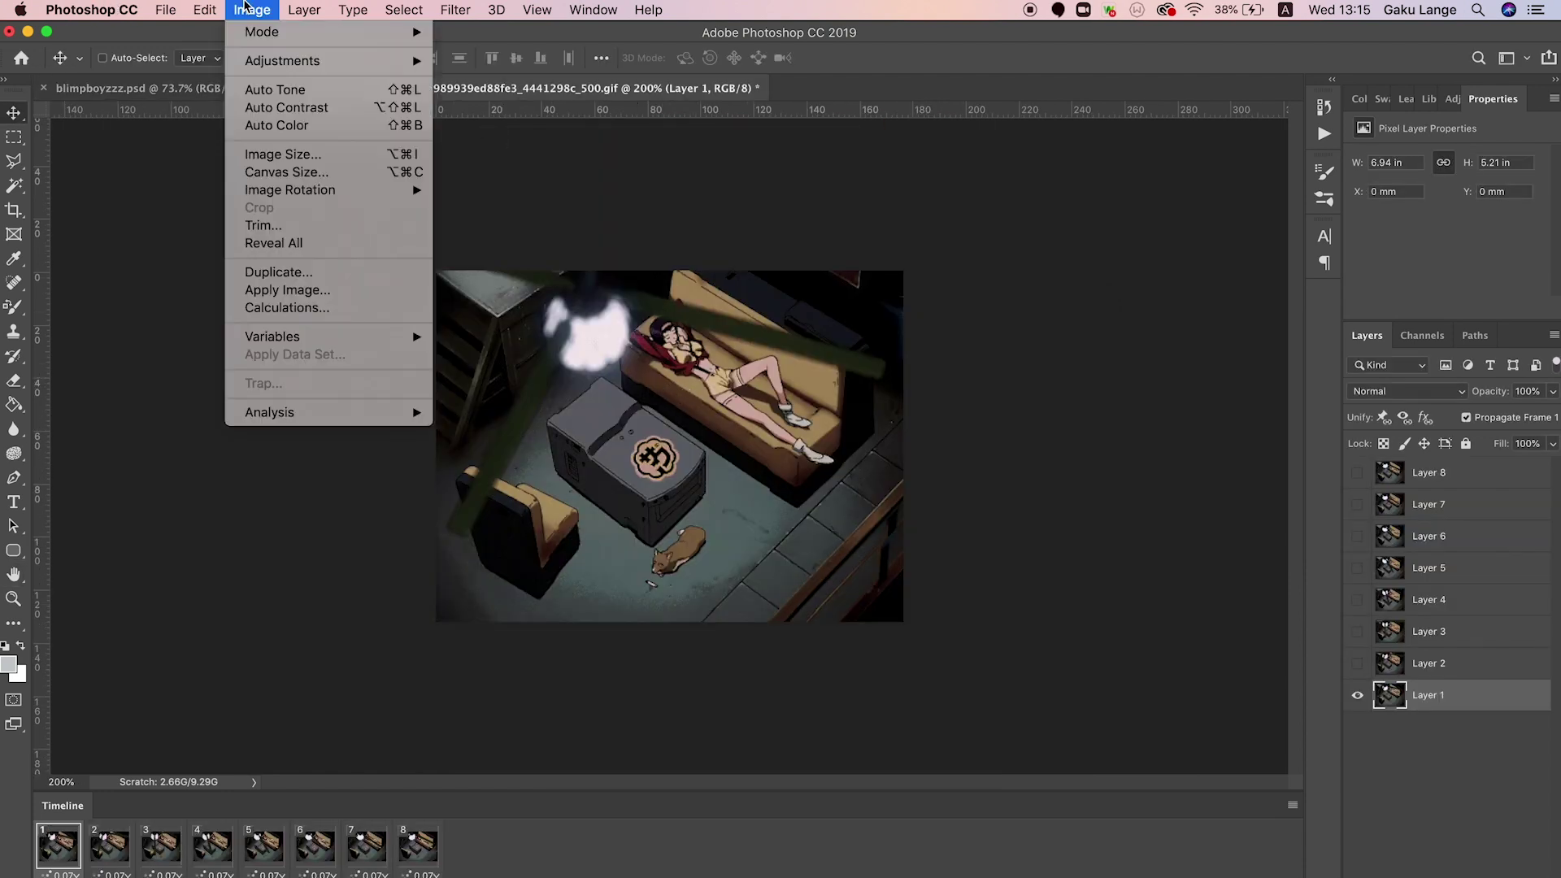
click(341, 166)
click(805, 397)
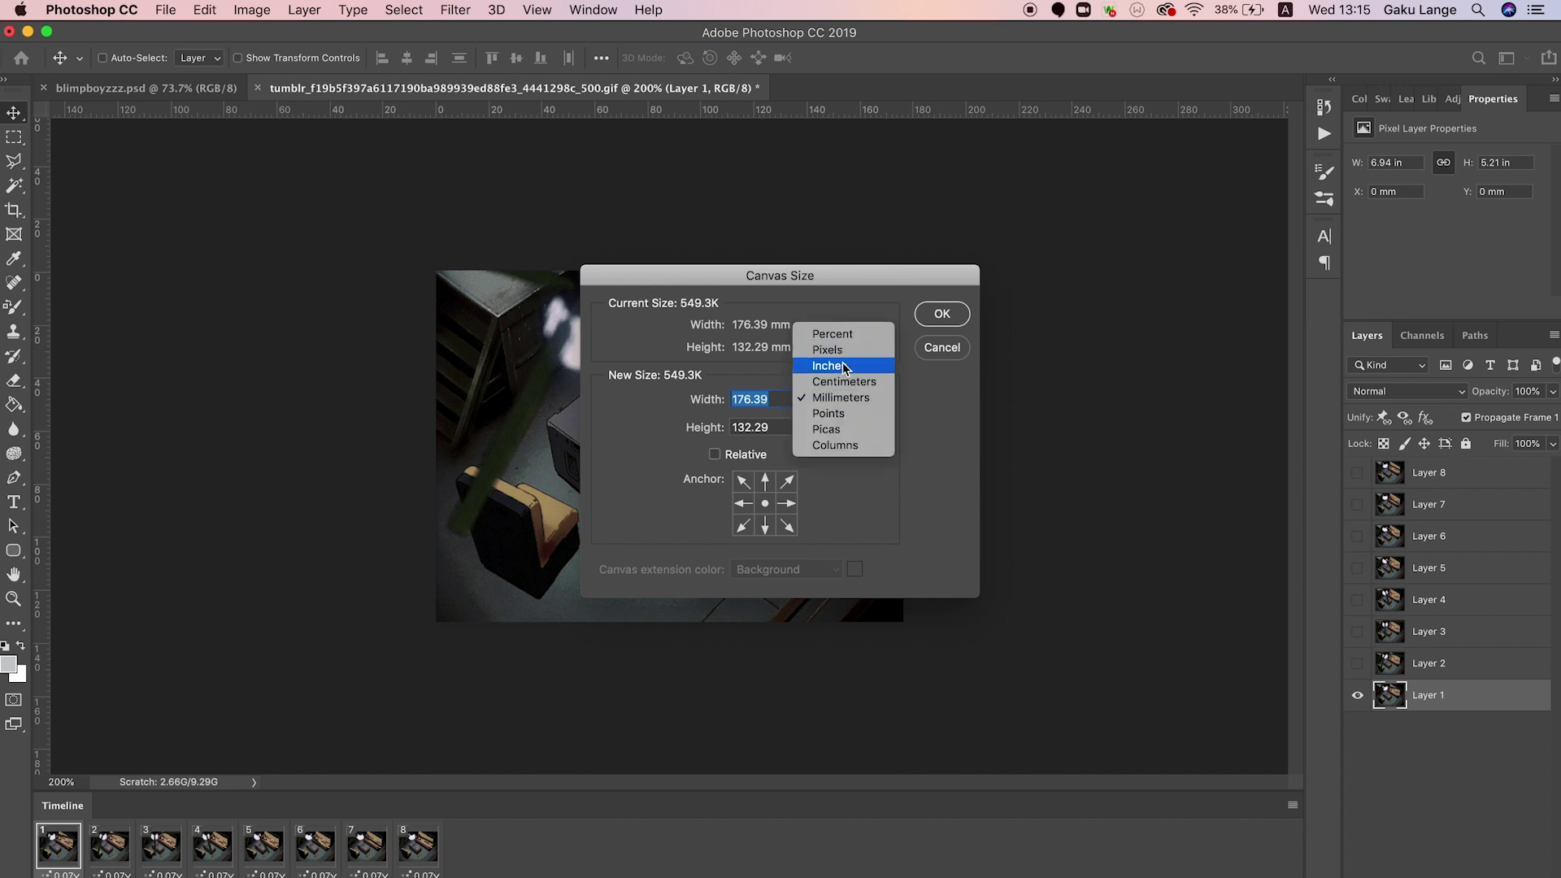
click(843, 367)
drag(783, 396, 685, 396)
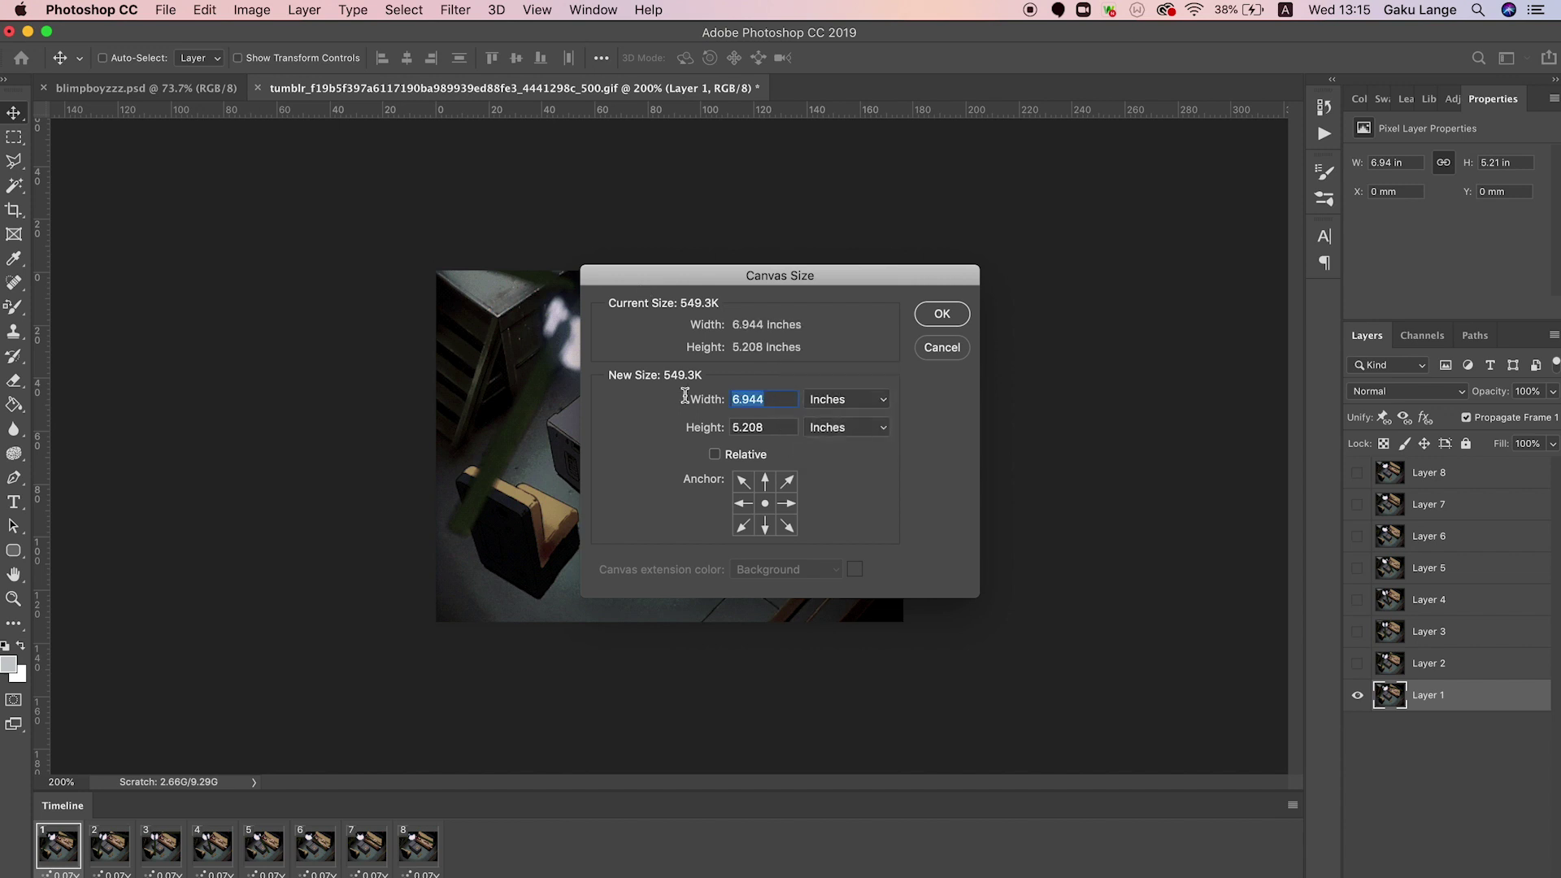
drag(776, 429, 647, 431)
- Set the GIF's new canvas size to 21.319 inches wide and 26.625 inches high, and apply it
double_click(767, 394)
text(21.319)
double_click(782, 428)
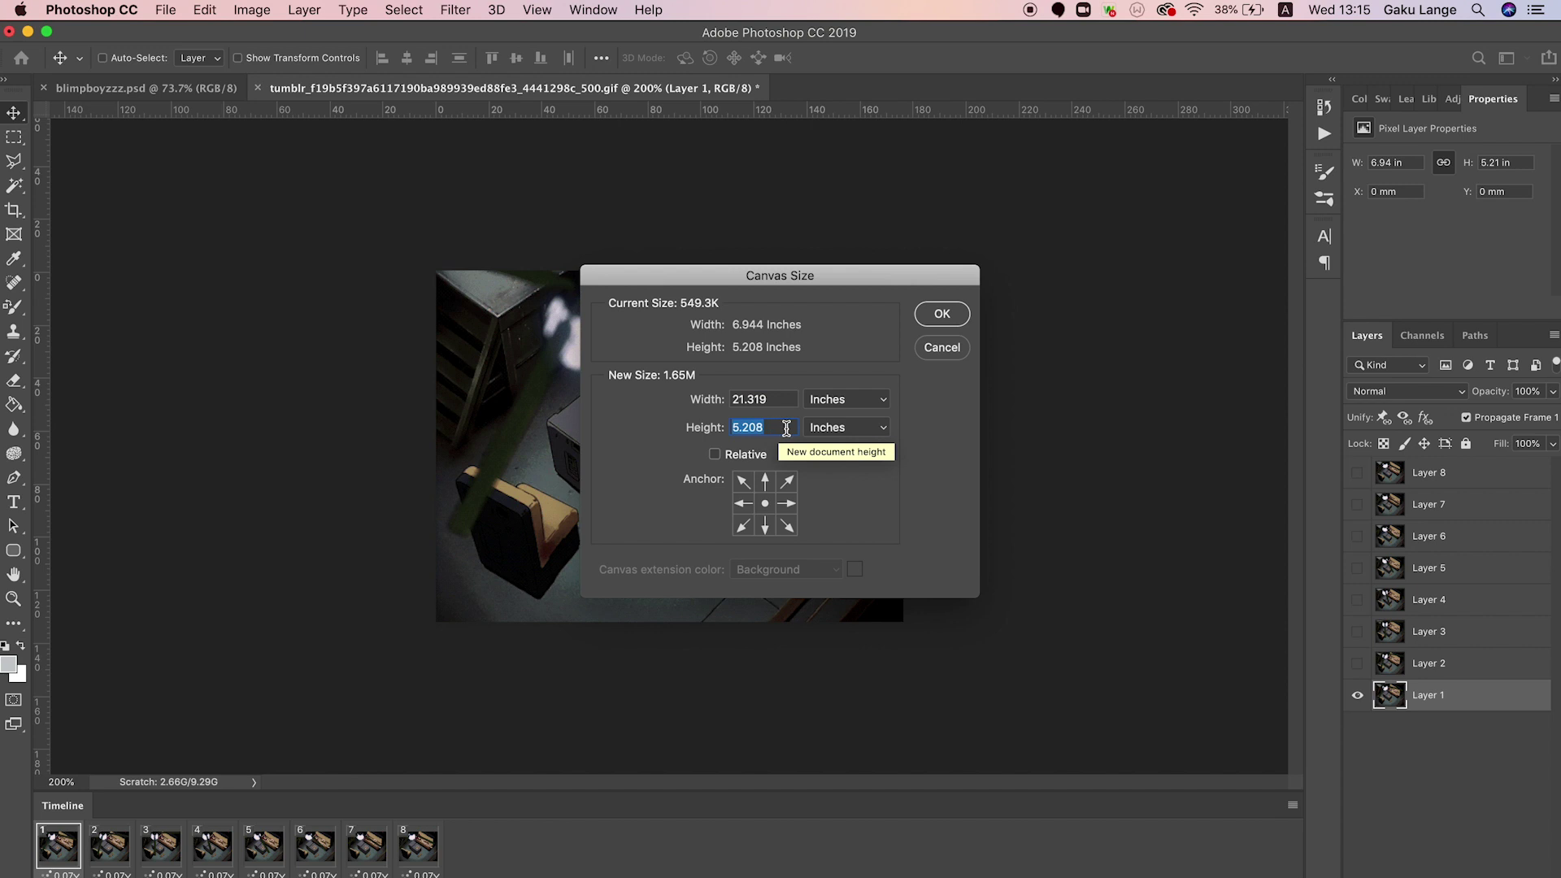
text(26.63)
key(BackSpace)
text(25)
key(super+a)
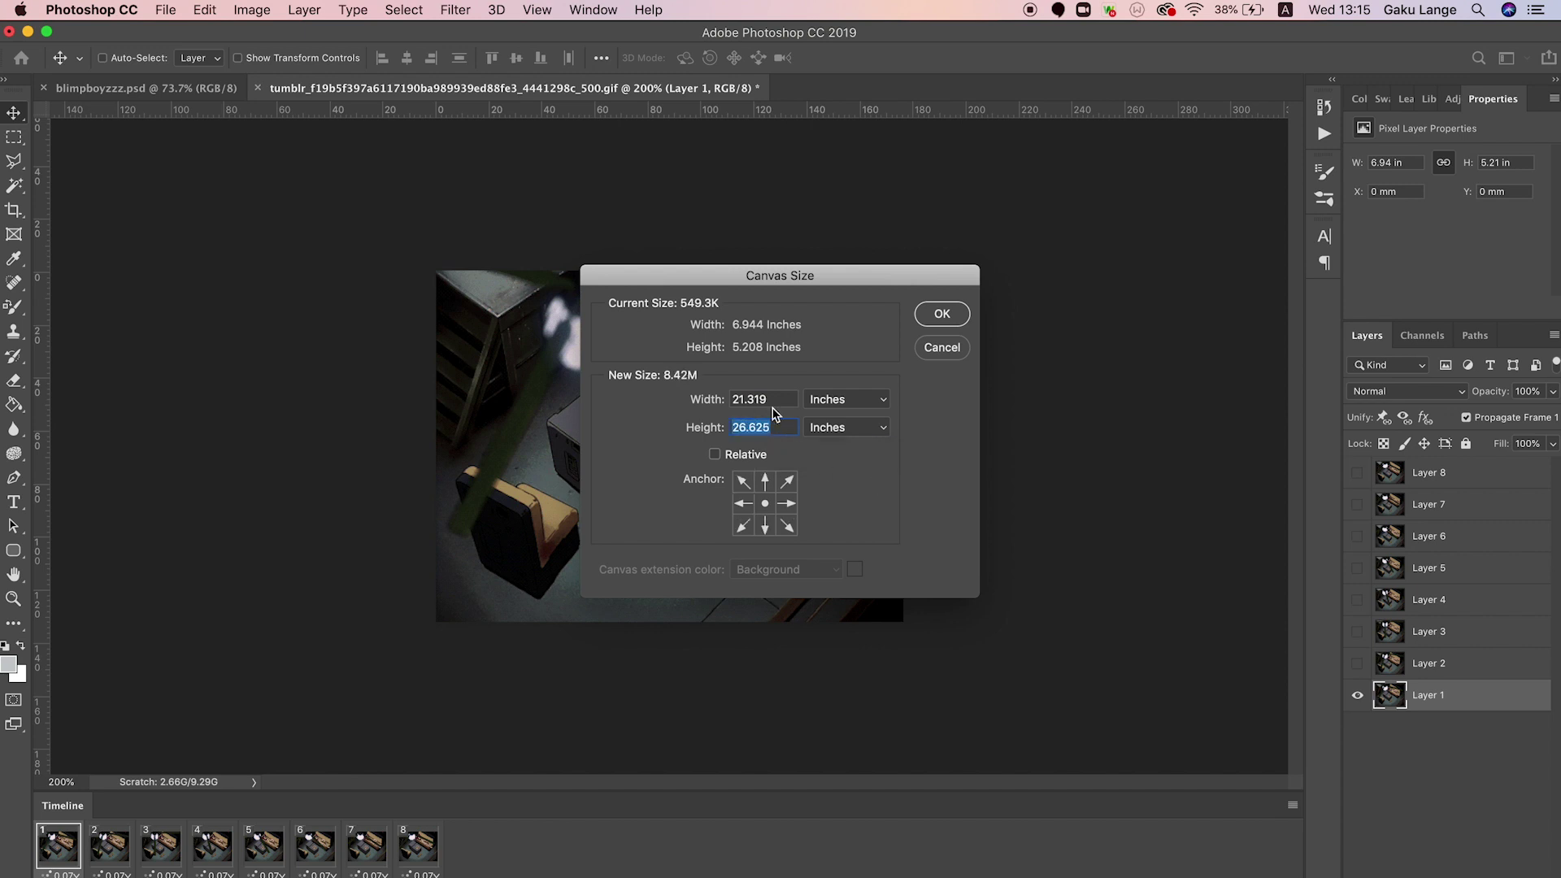
click(942, 314)
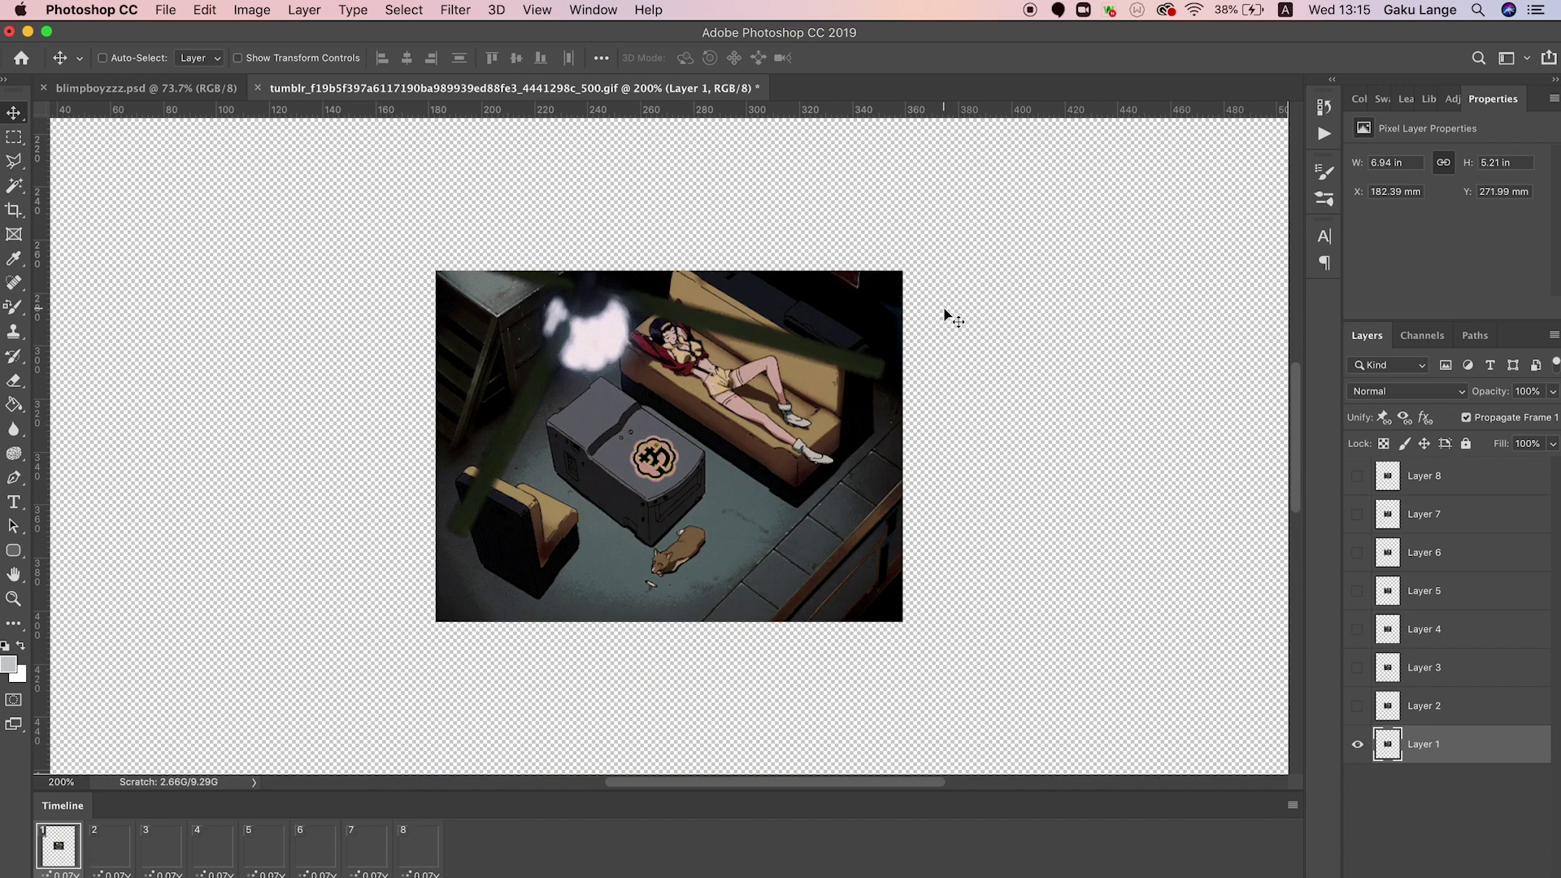
key(super+minus)
key(super+0)
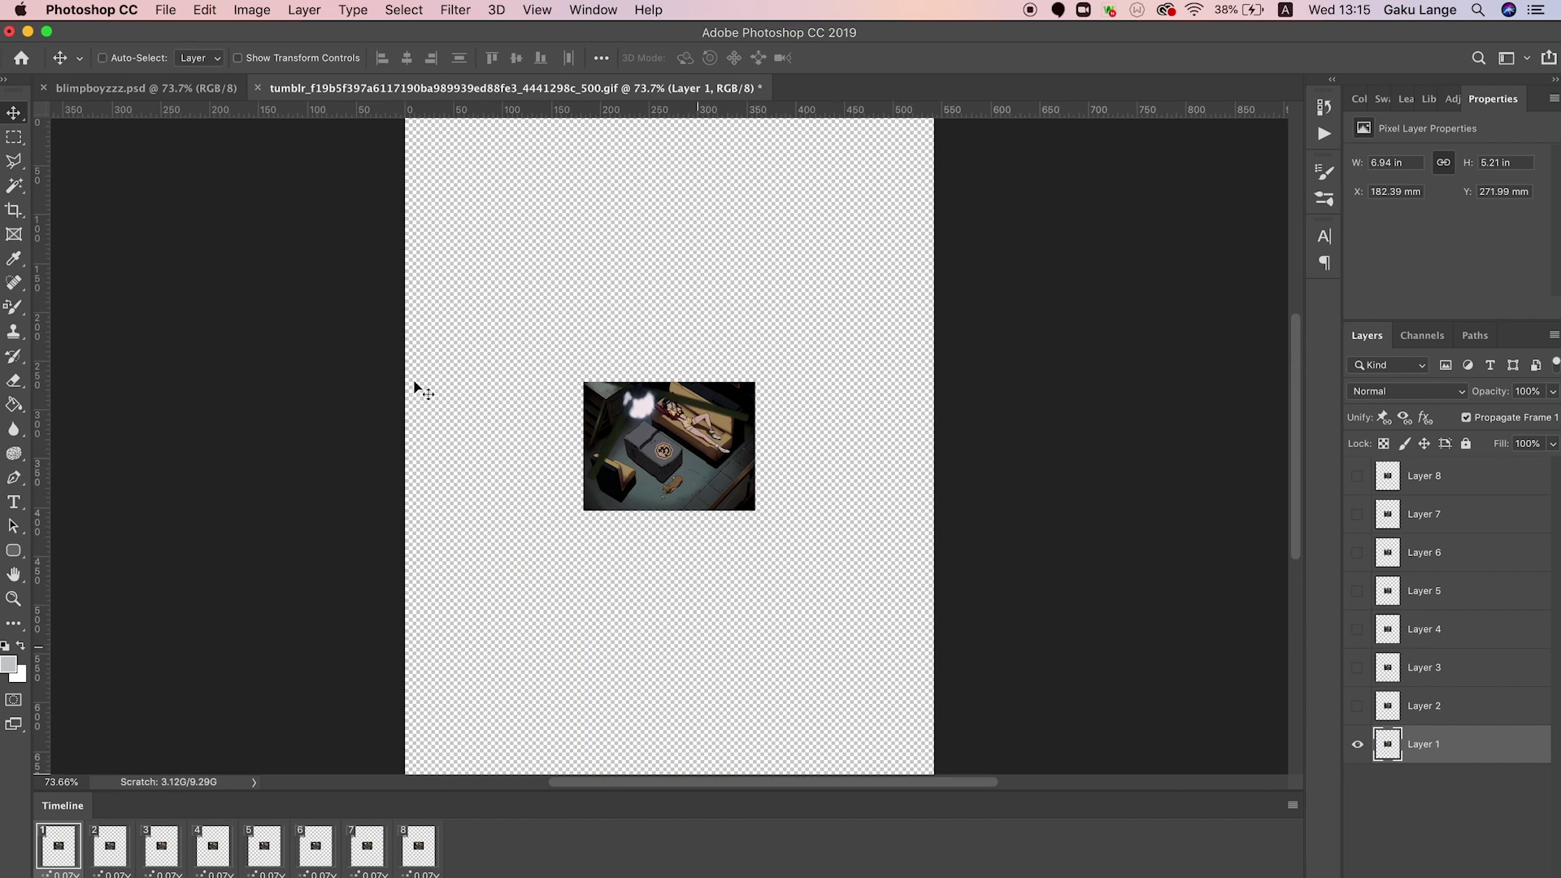
- Compare the enlarged GIF canvas with the poster document and examine the GIF's layers and frames
click(149, 86)
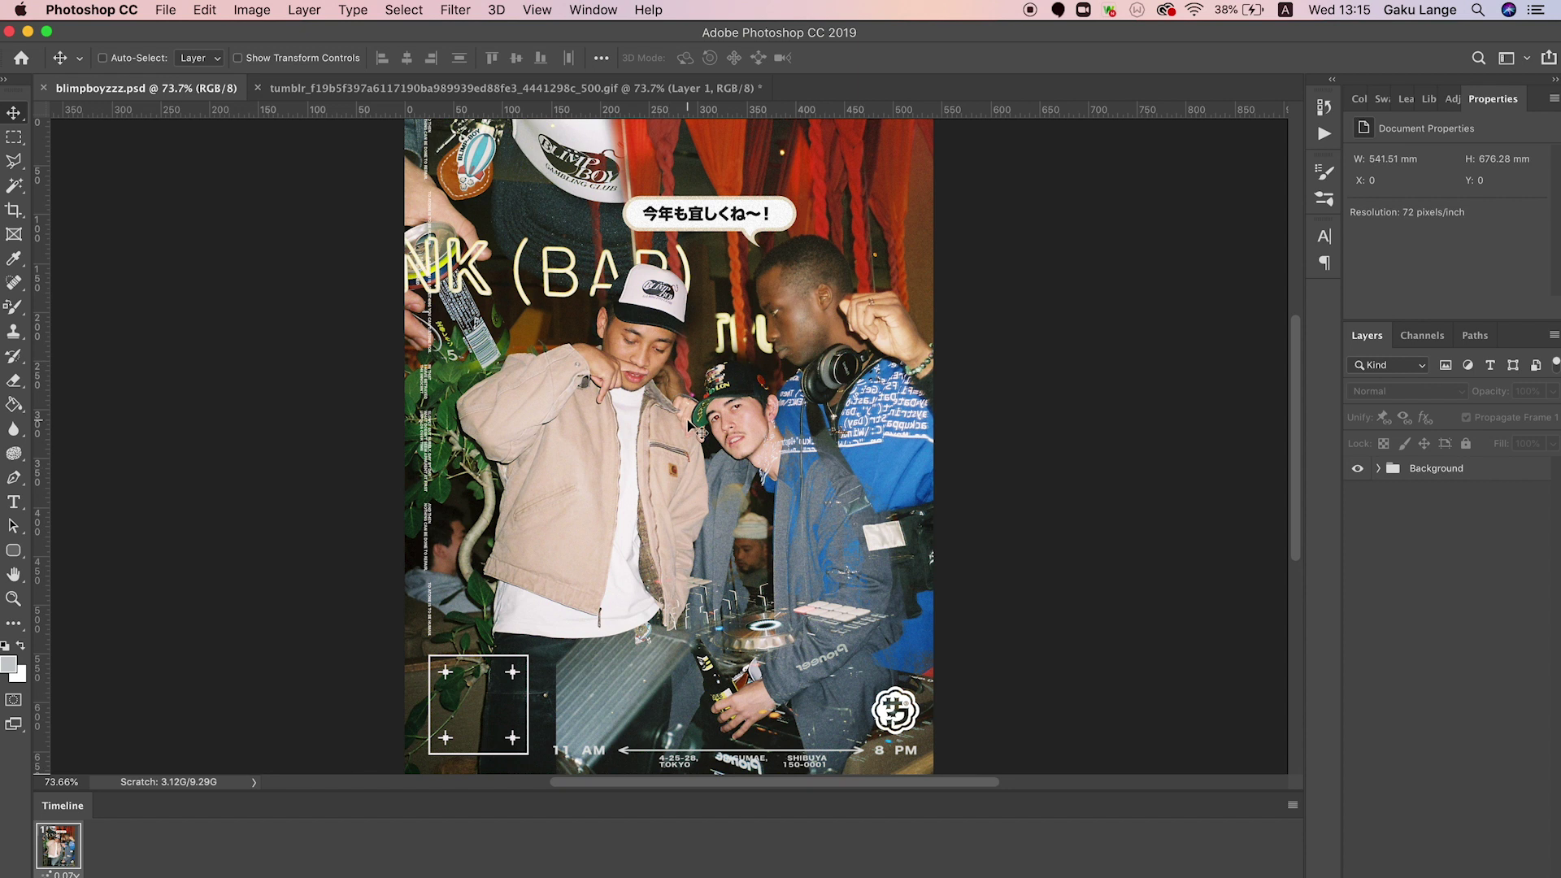
click(620, 91)
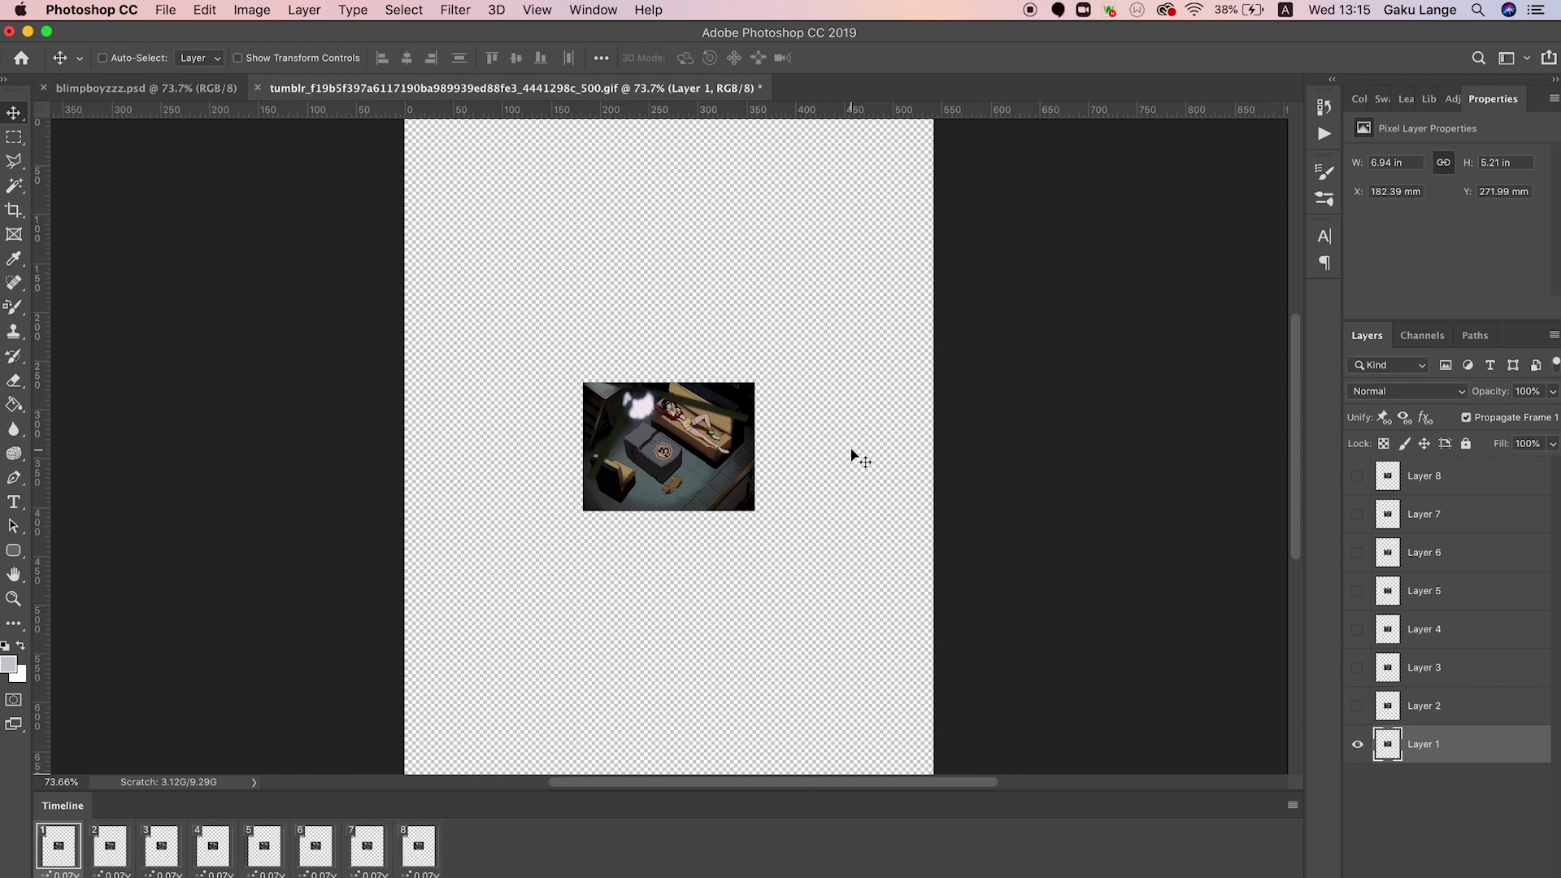
shift+click(1497, 493)
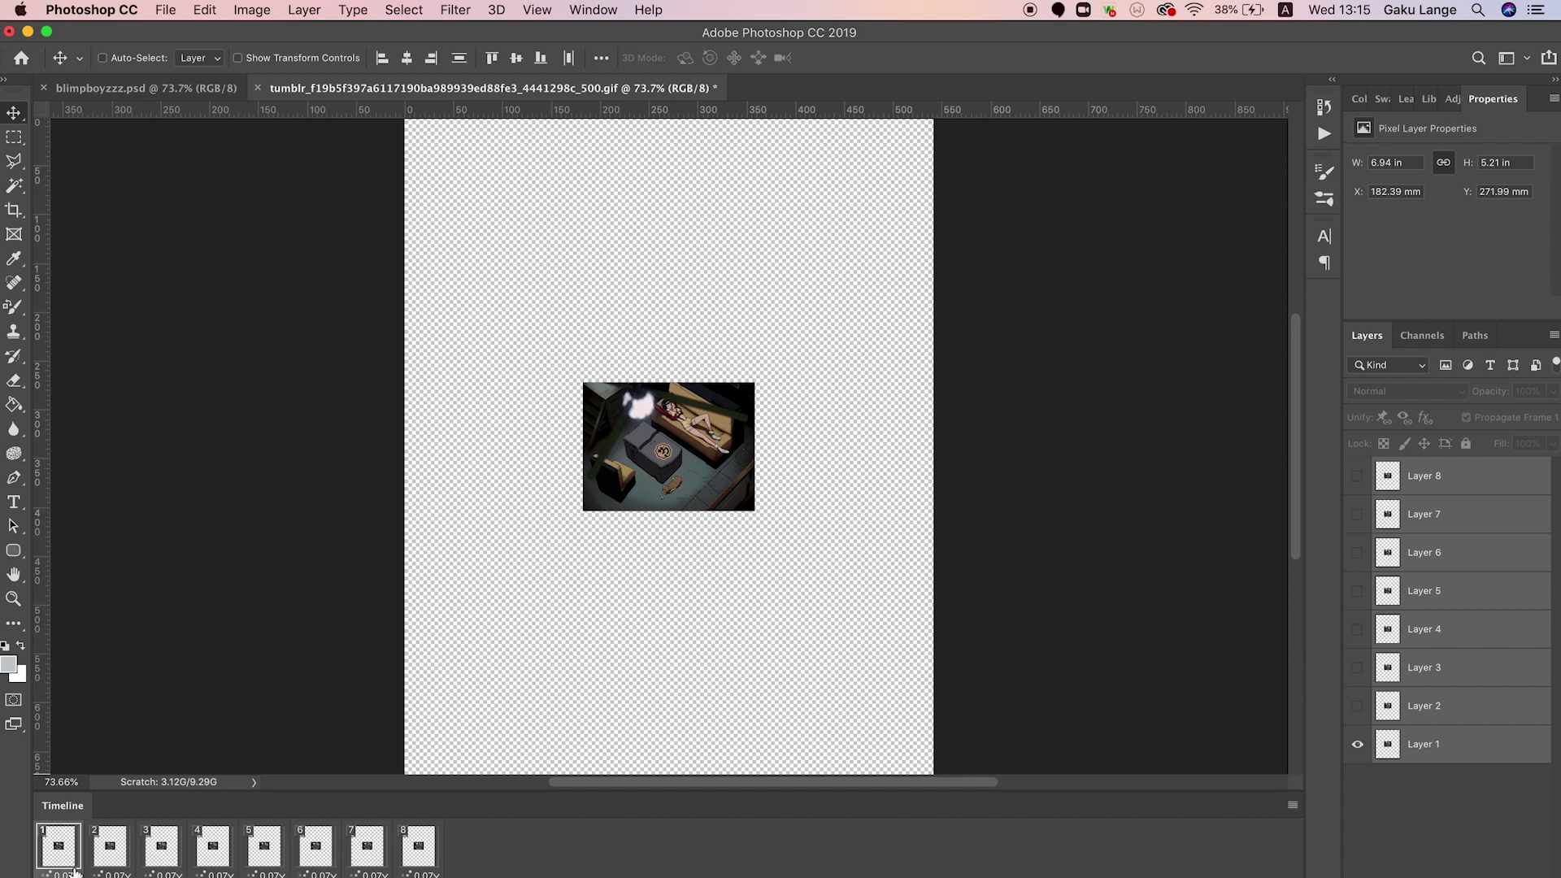
key(space)
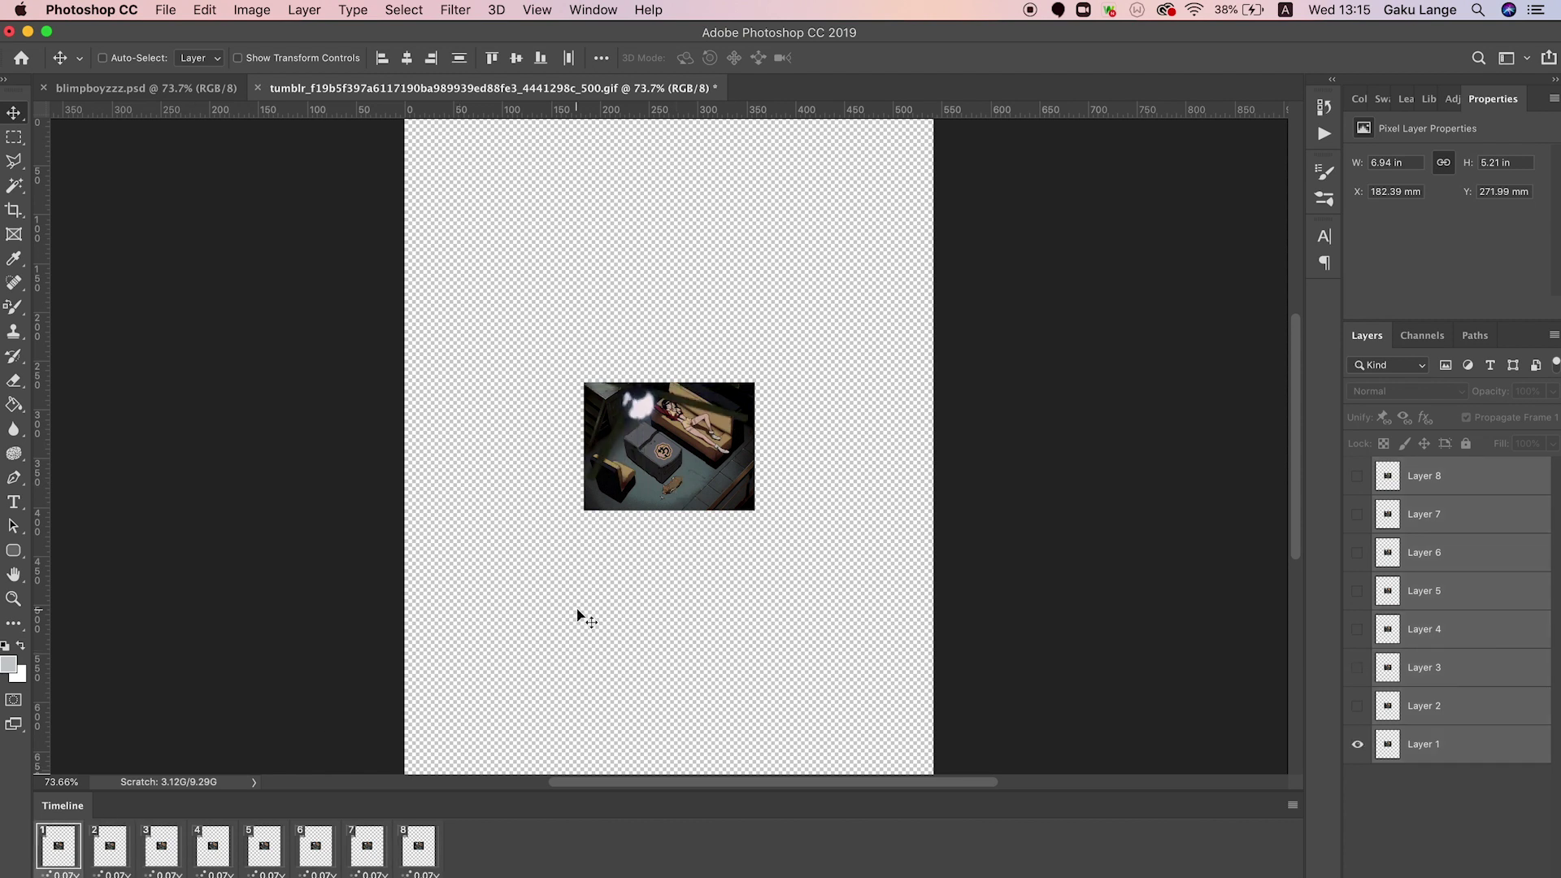
- Copy the Background group from blimpboyzzz.psd into the GIF document and place it beneath Layer 1
click(1432, 746)
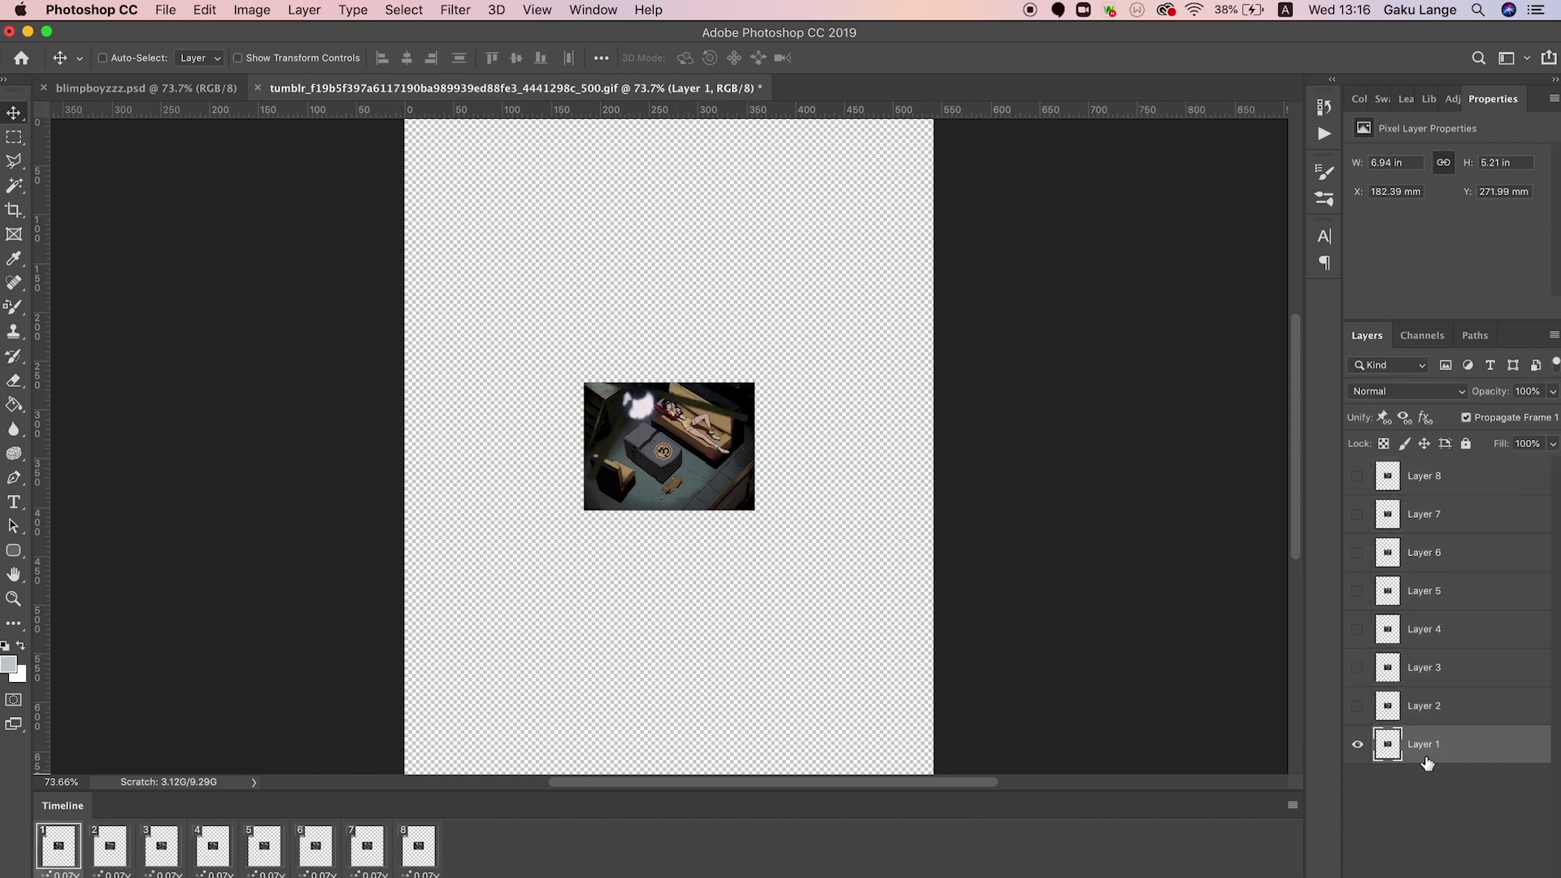
click(182, 89)
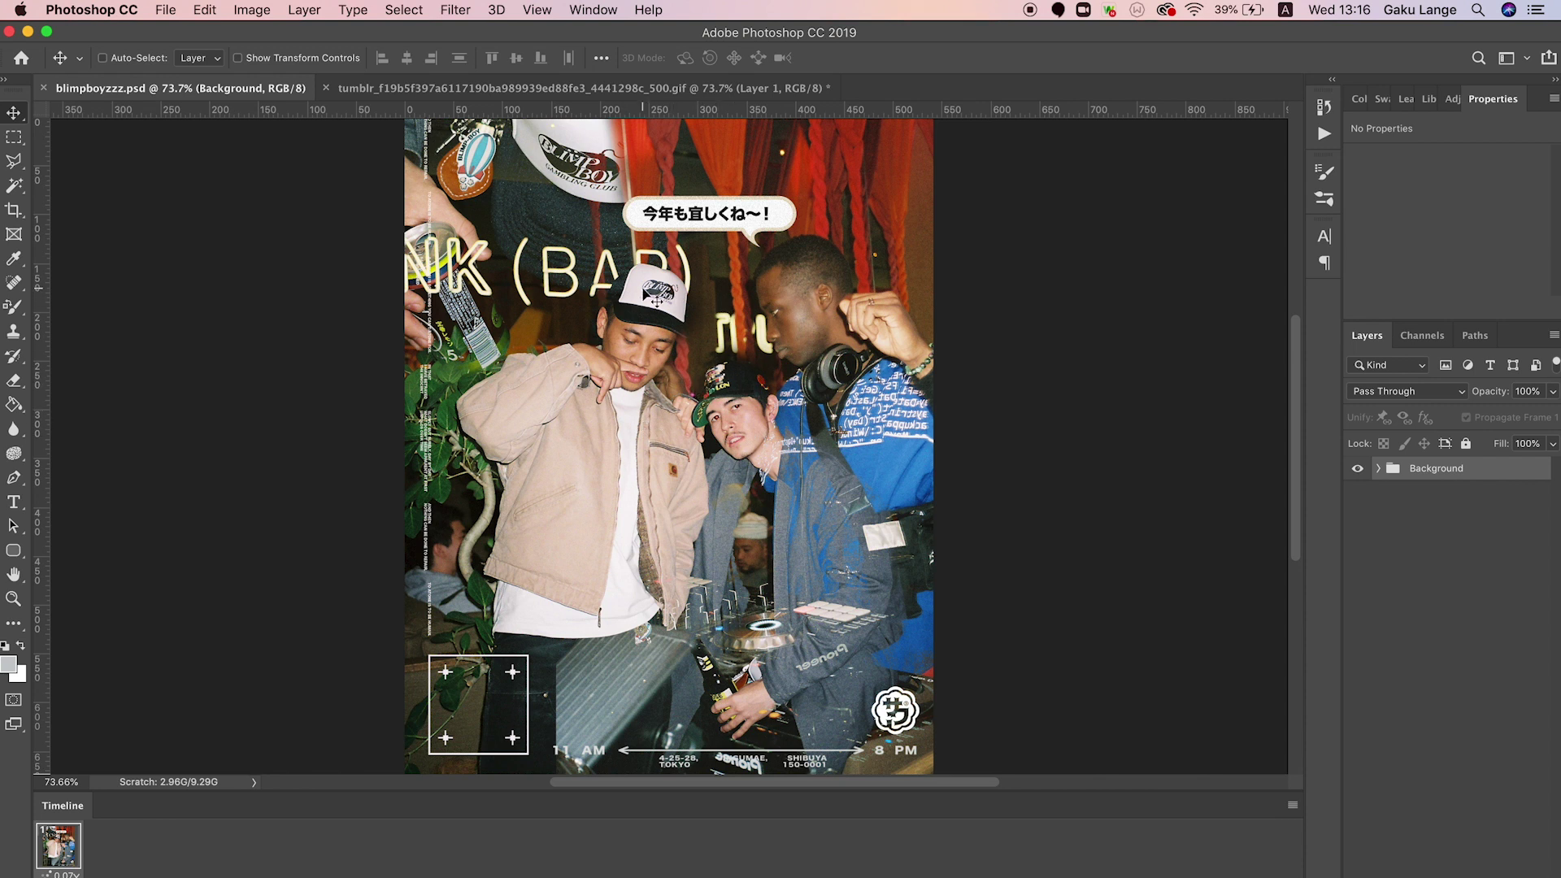
drag(608, 210, 502, 92)
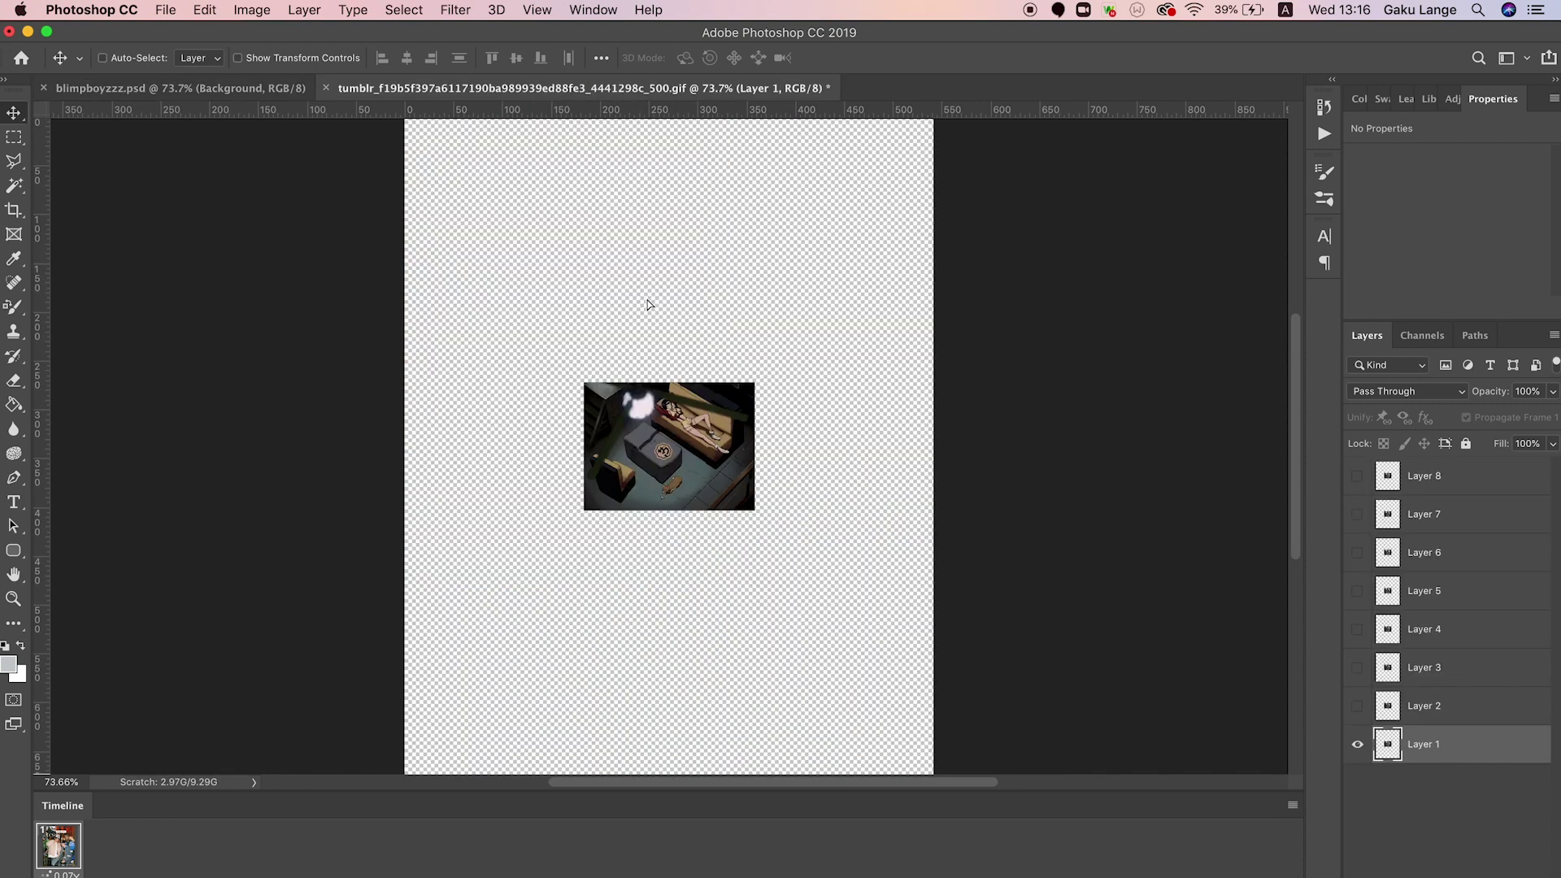
drag(647, 304, 650, 309)
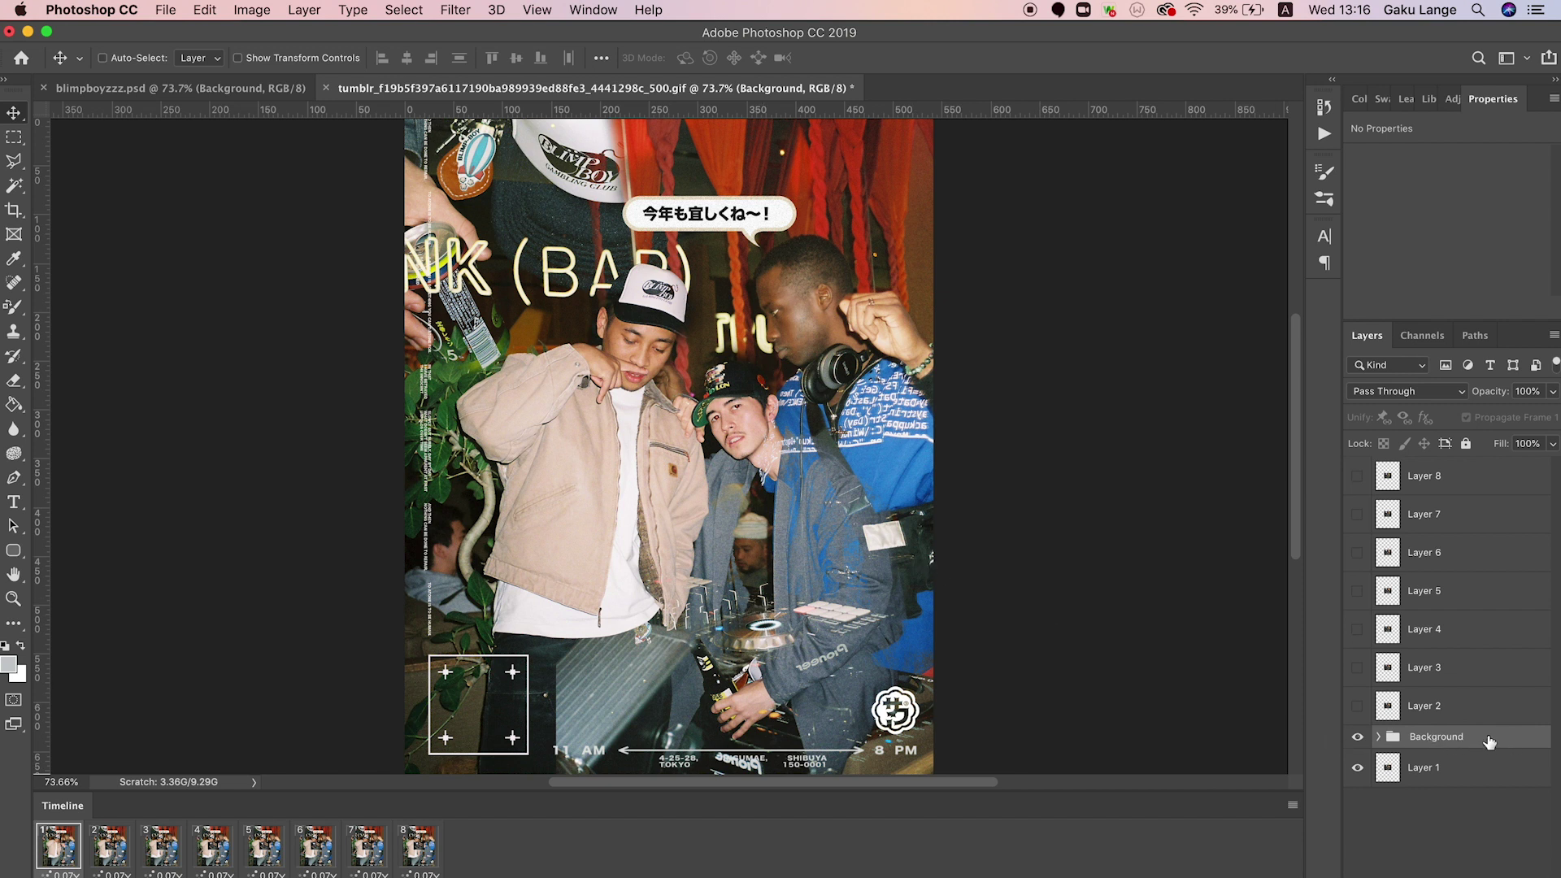
drag(1490, 743, 1487, 778)
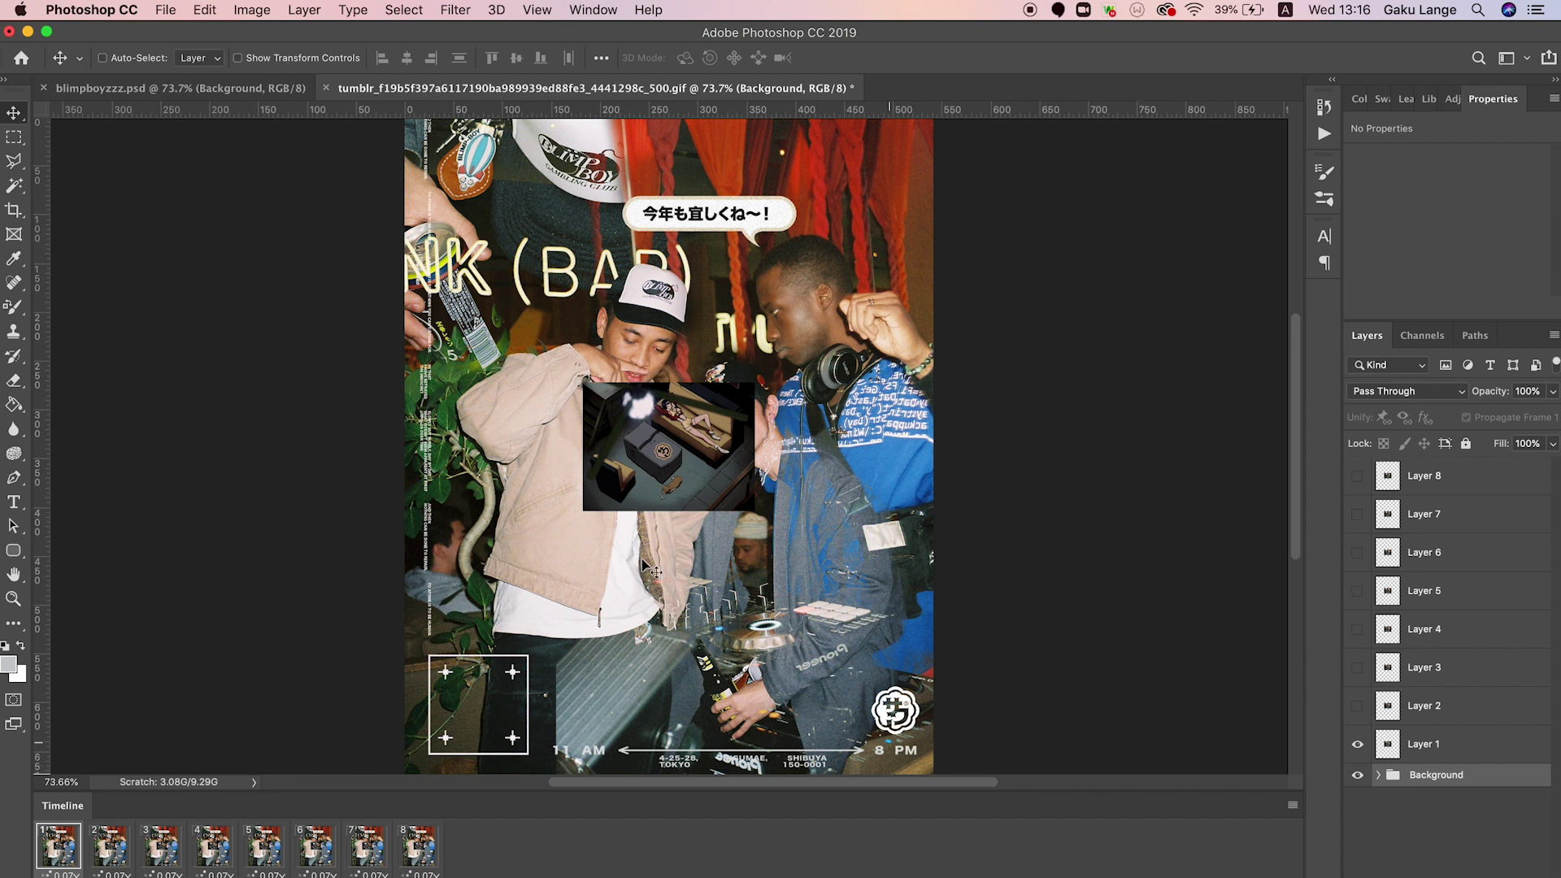
- Play the animation over the poster background, then stop it and return to the first frame
key(space)
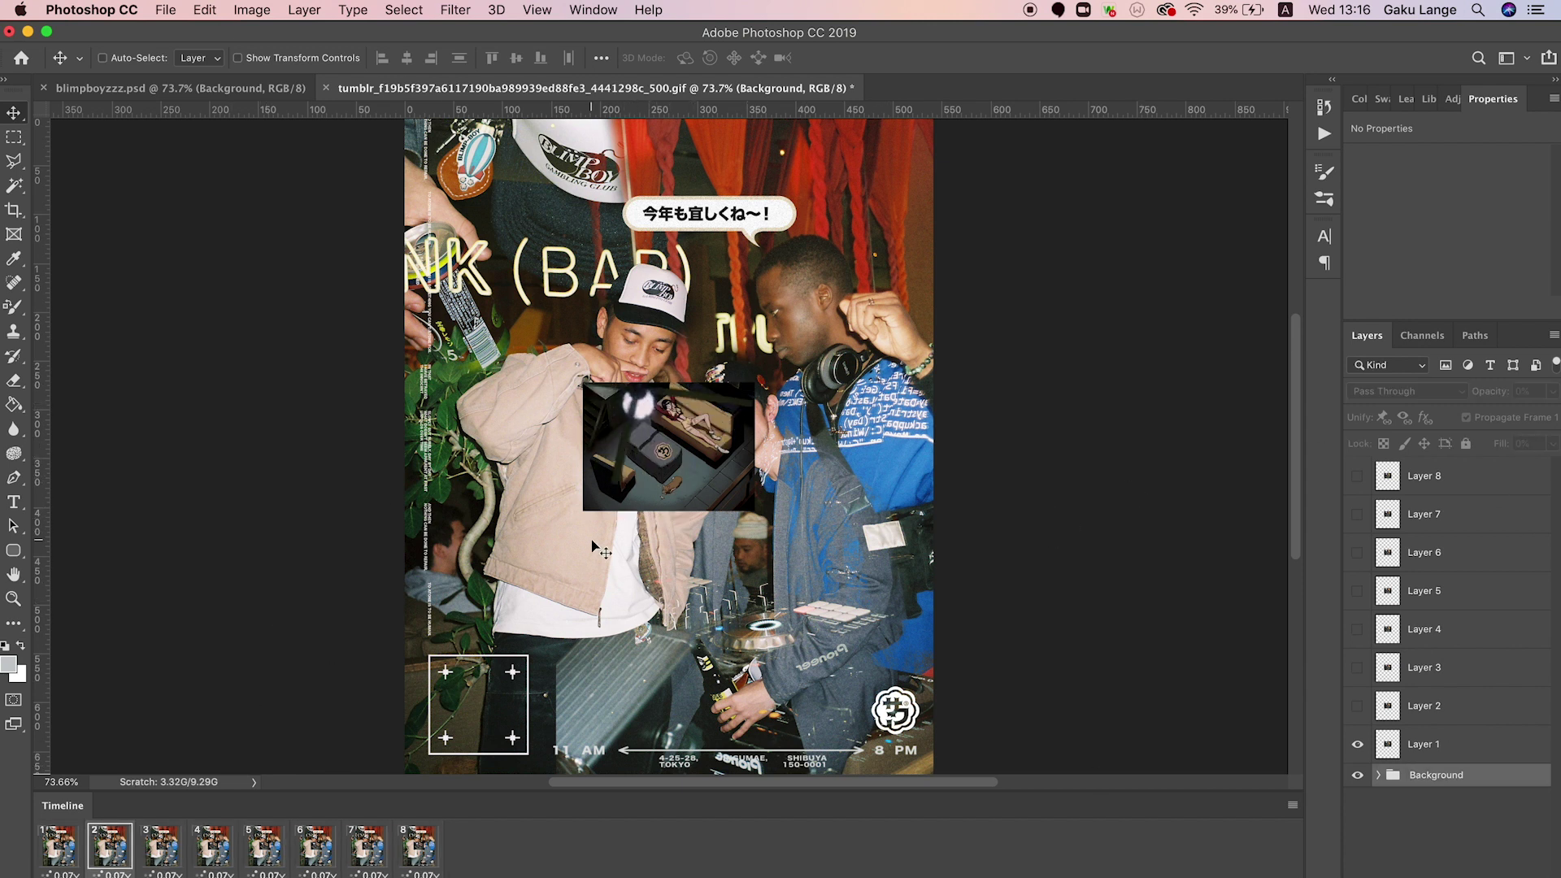
key(space)
click(98, 847)
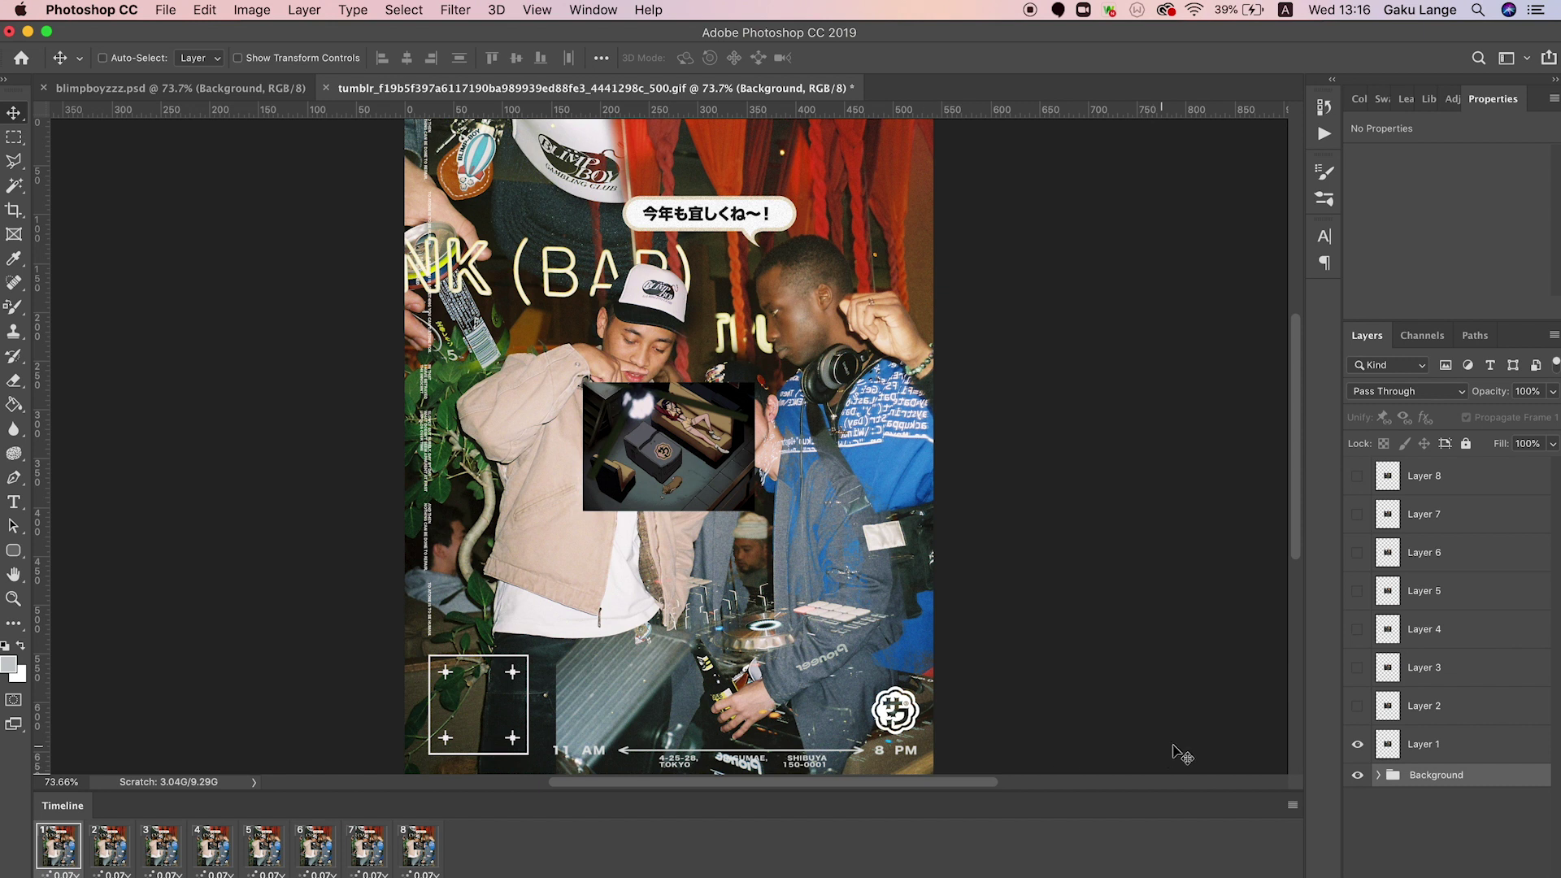
- Select Layers 1 through 8 and move them together over the poster's lower-left square frame, to about X 57.86 mm and Y 485.42 mm
click(1453, 746)
shift+click(1469, 480)
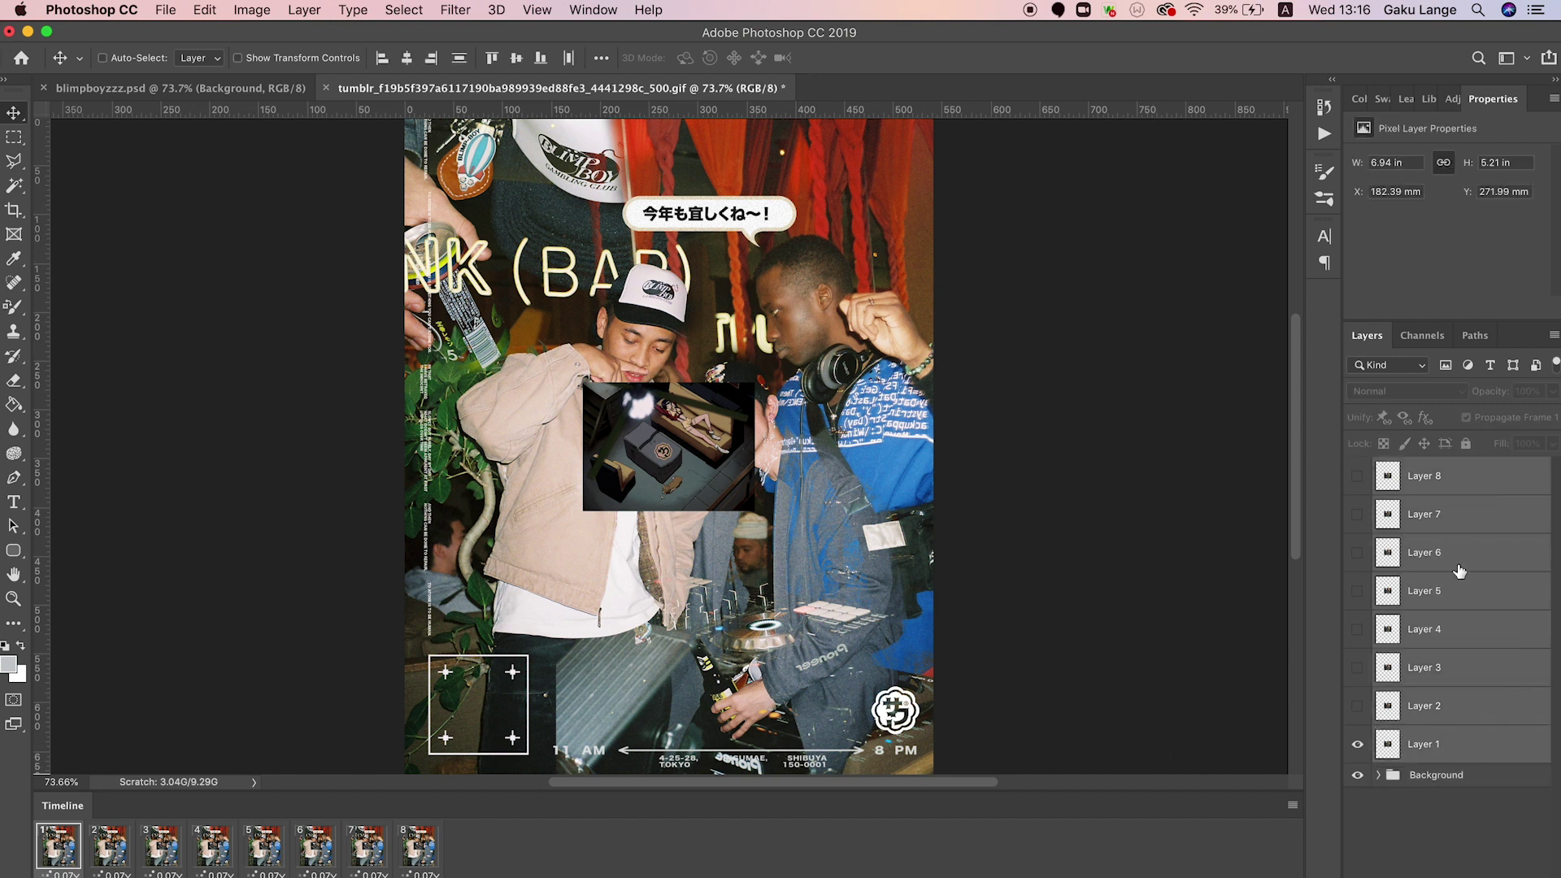
drag(667, 476, 526, 671)
key(Up)
key(Up)
key(Up)
key(Up)
key(Up)
key(Up)
key(Right)
key(Right)
key(Right)
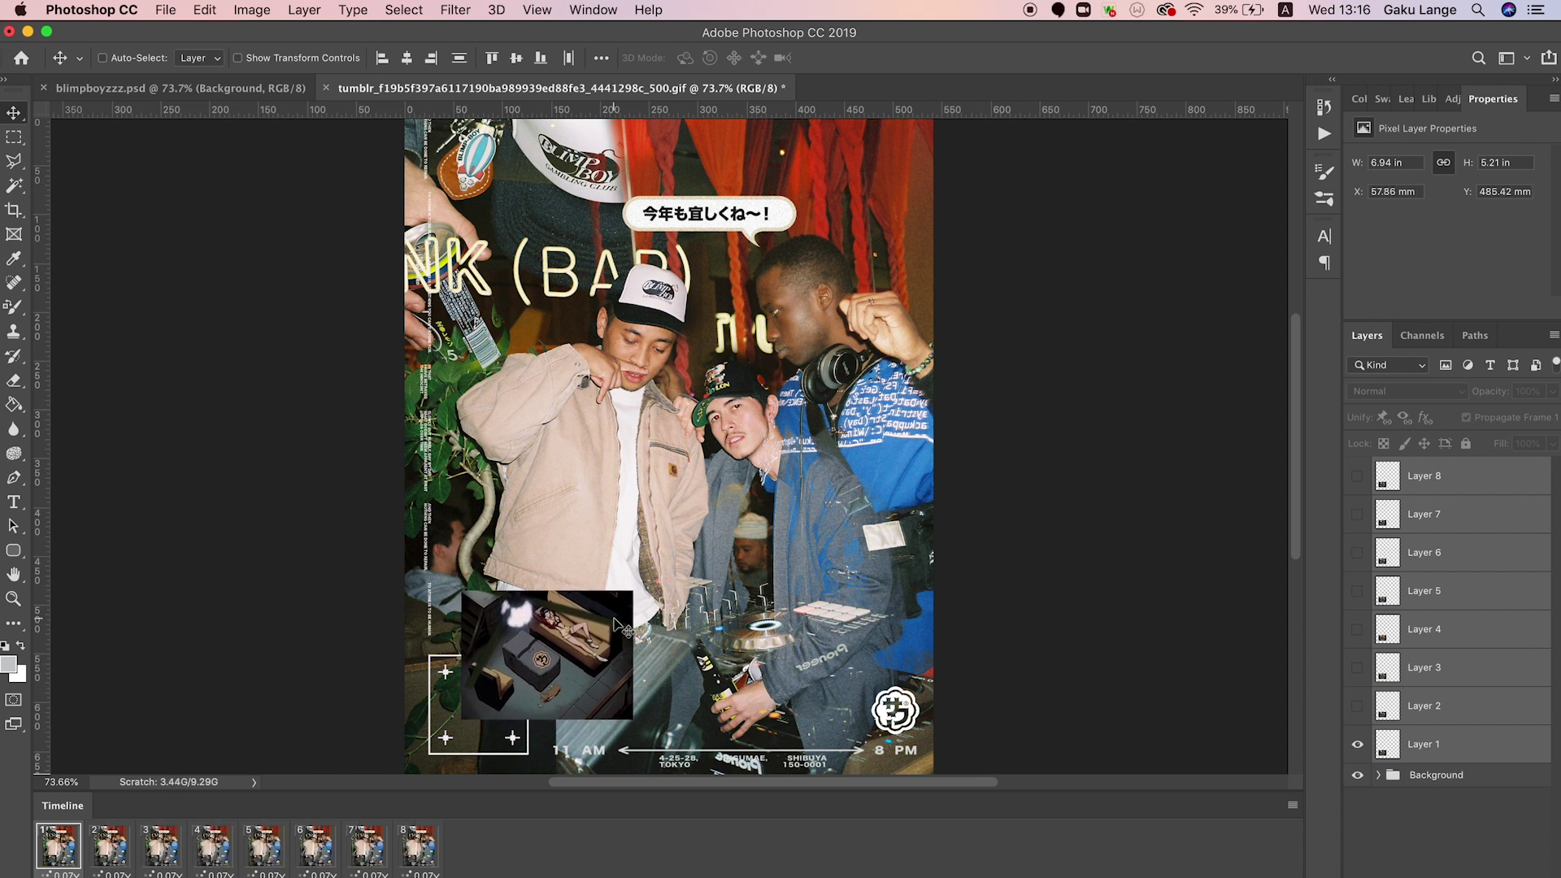
- Copy the stroke layer style from the white-outlined square, tumblr_on7gviFaA21qzxf07o1_400 copy, in the Background group
click(1431, 749)
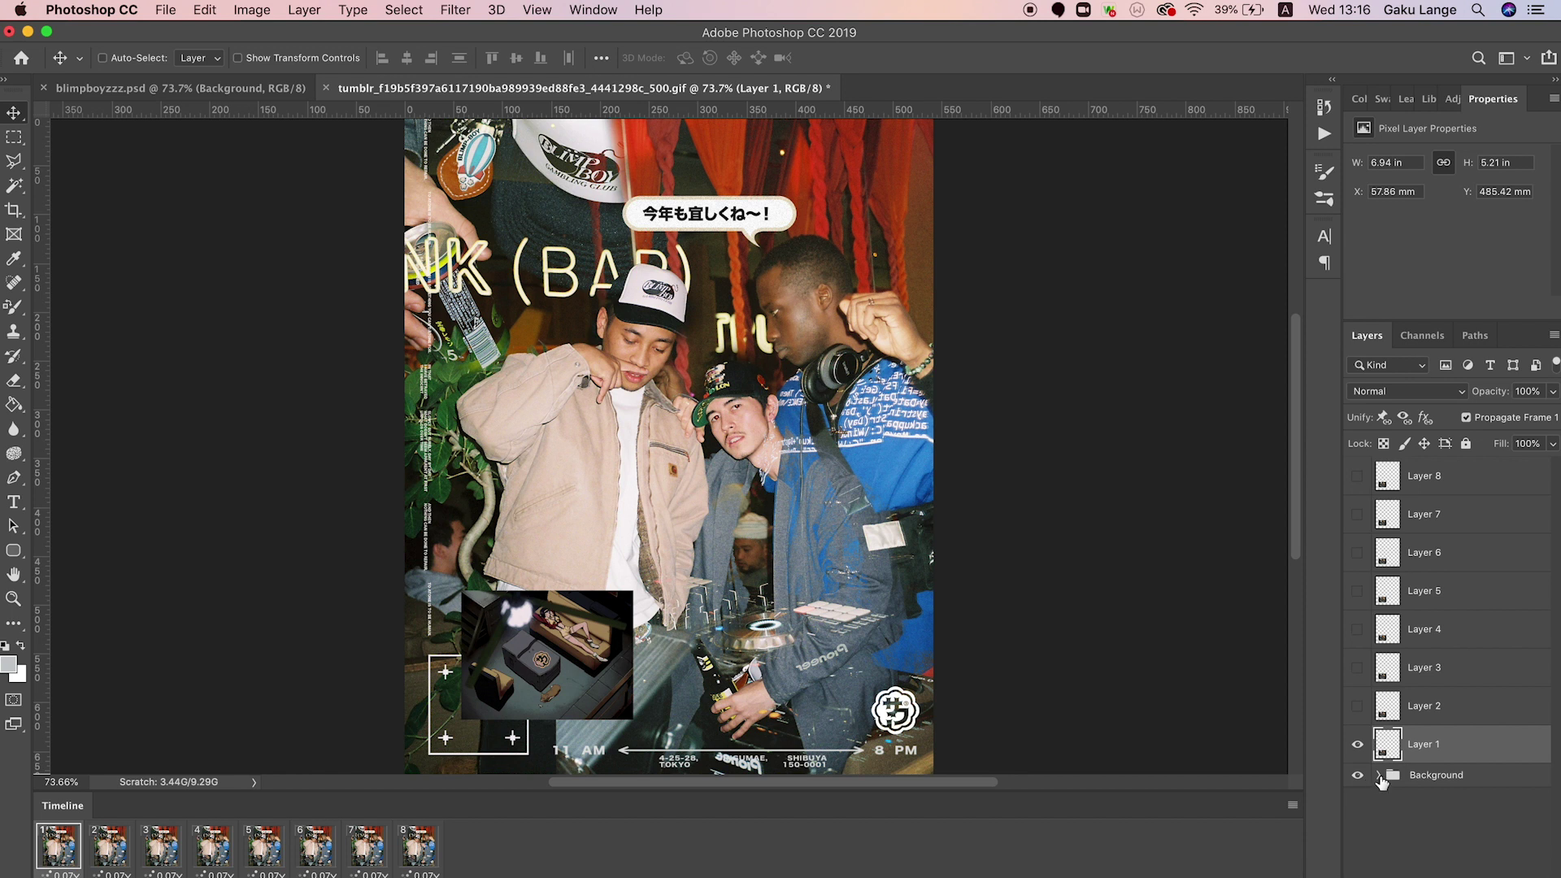
right_click(438, 706)
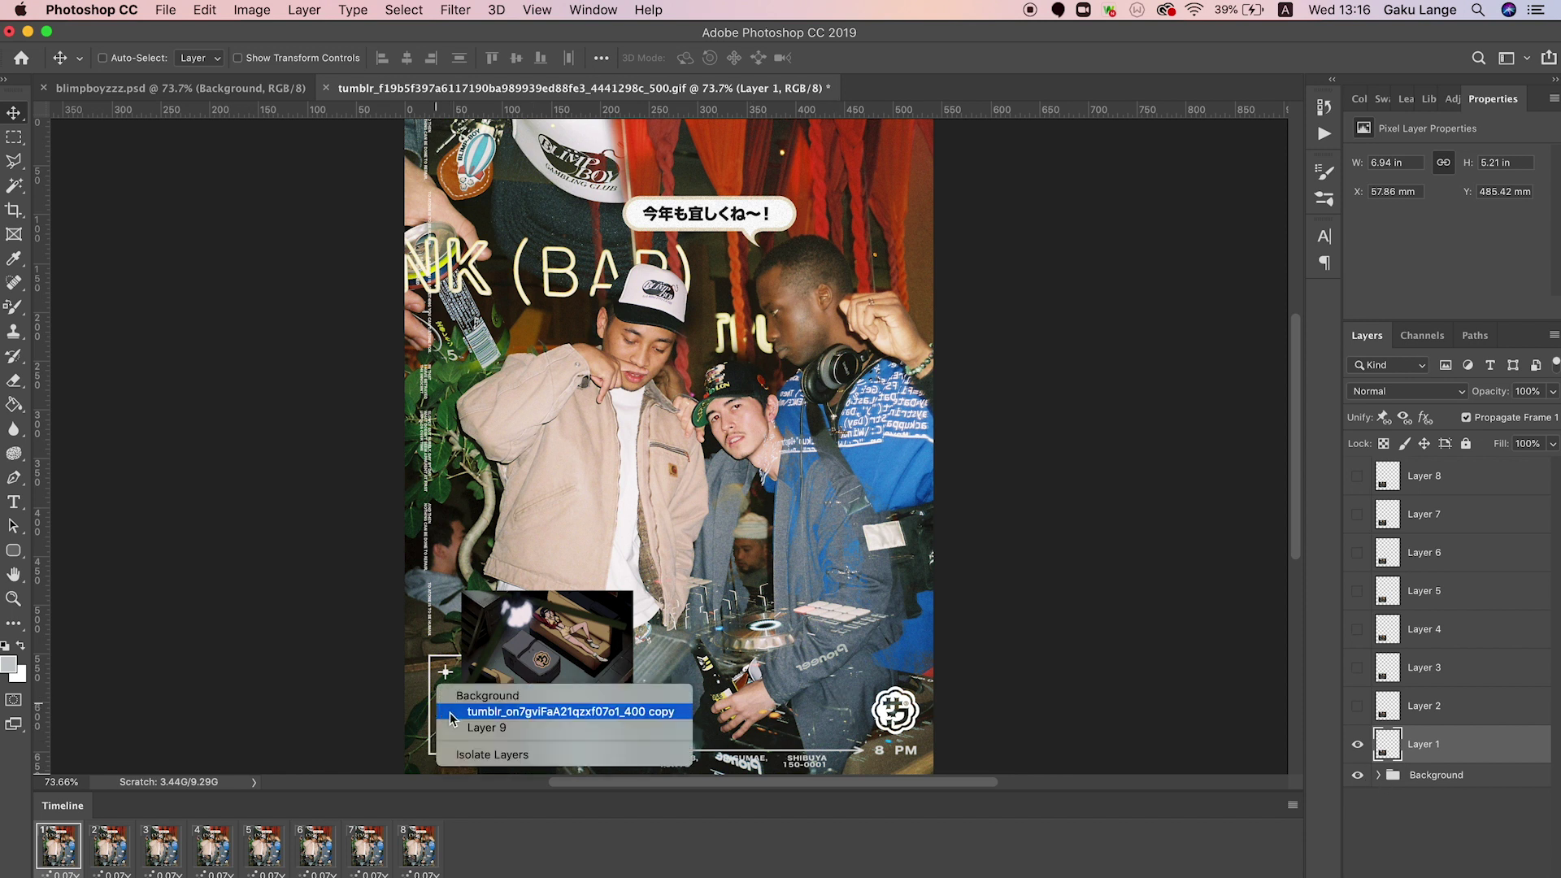
click(452, 727)
scroll(1486, 632, up, 3)
click(1494, 714)
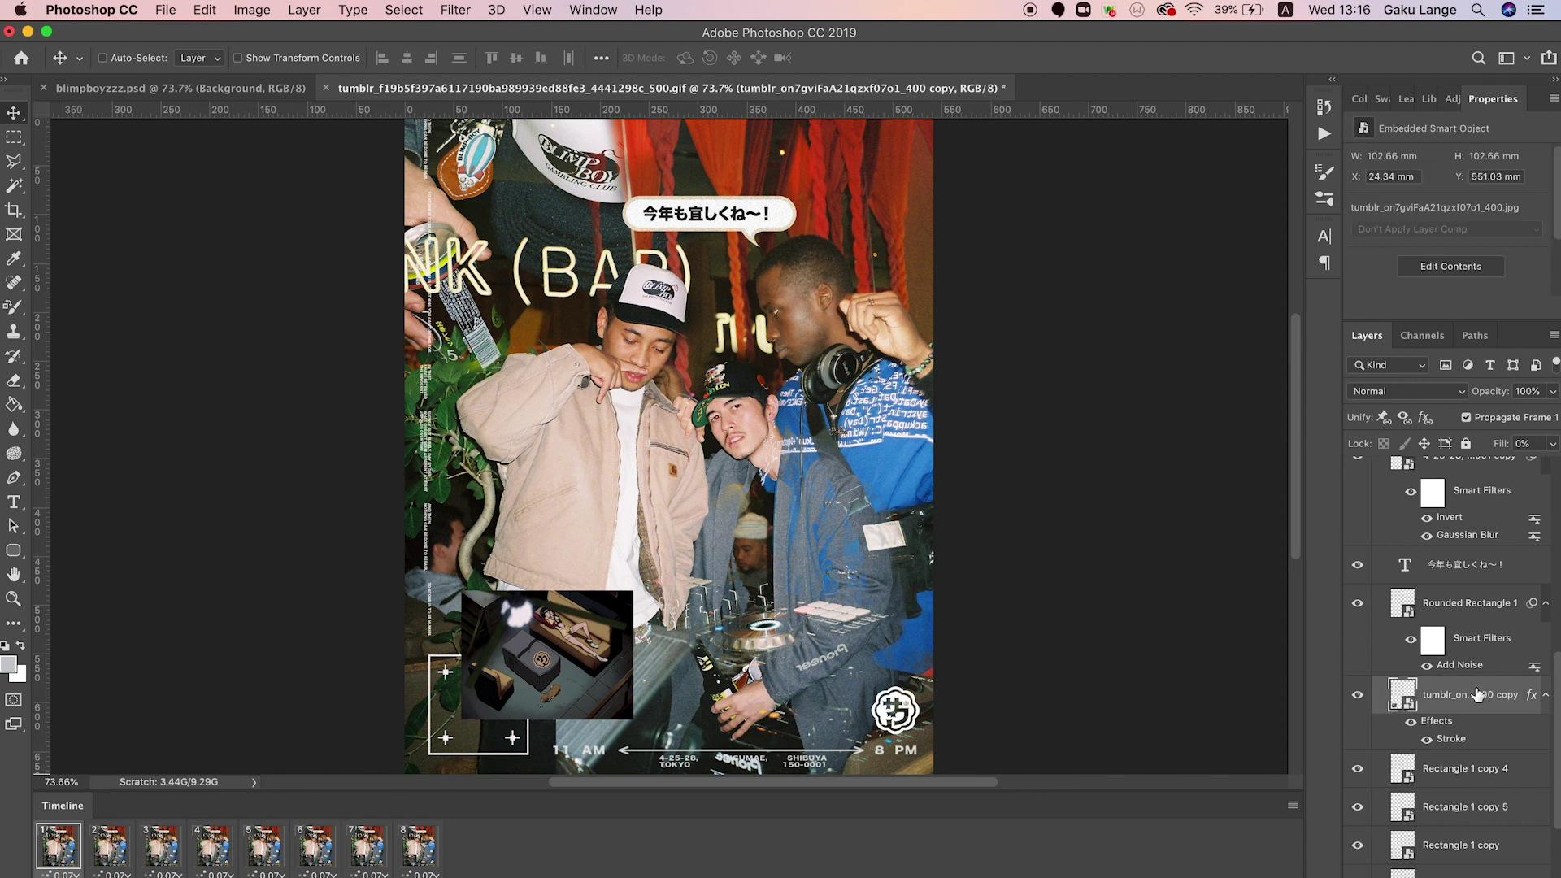
right_click(1477, 693)
click(1394, 565)
scroll(1415, 714, down, 5)
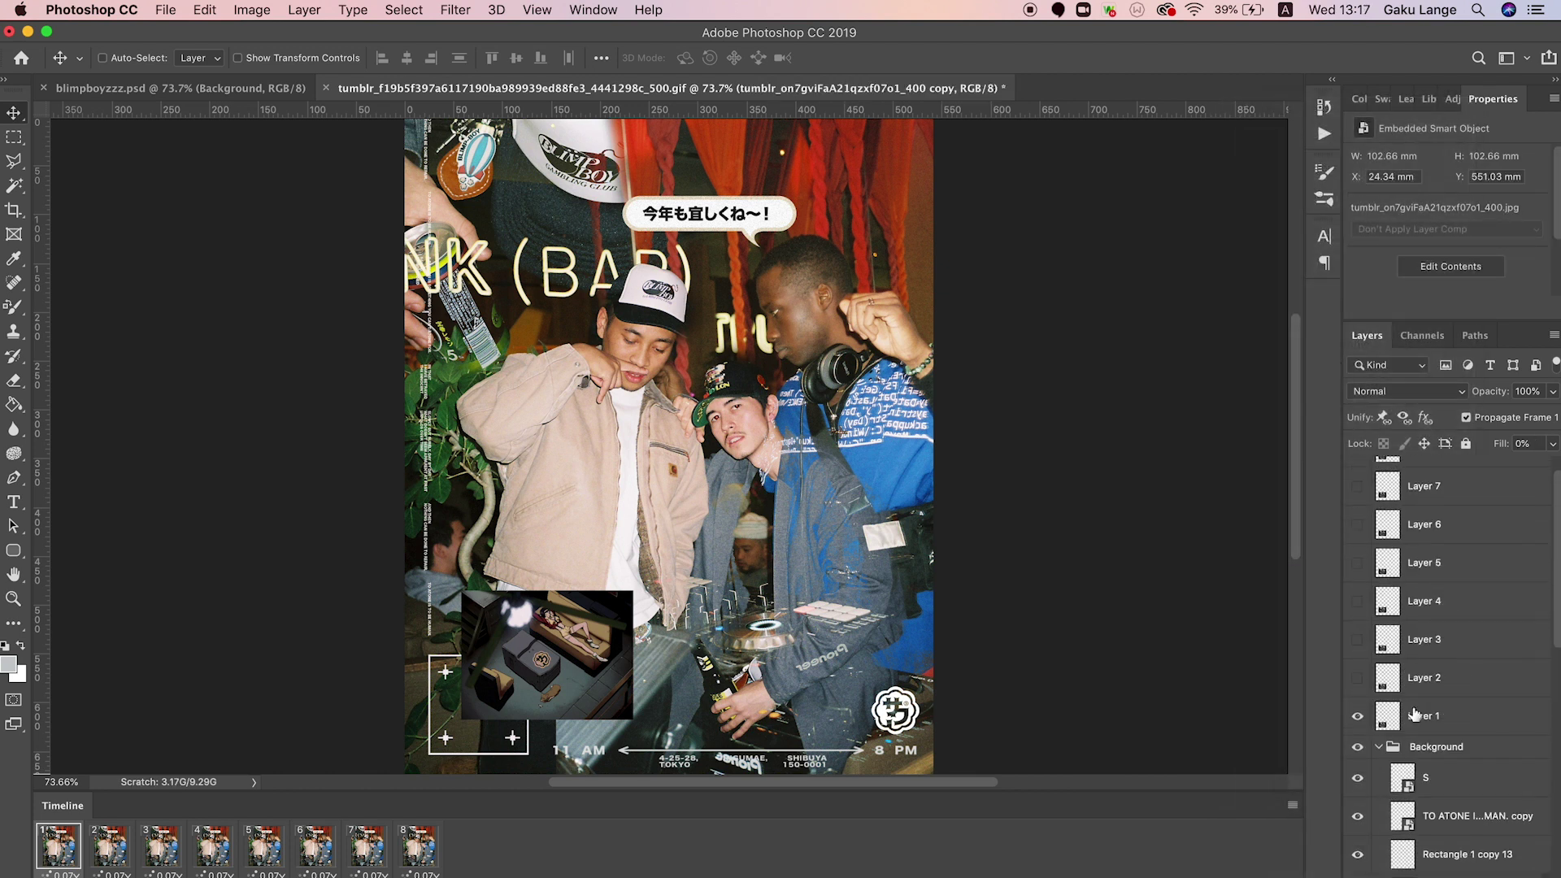
- Collapse the Background group and paste the copied stroke style onto Layers 1 through 8
click(1379, 749)
click(1506, 750)
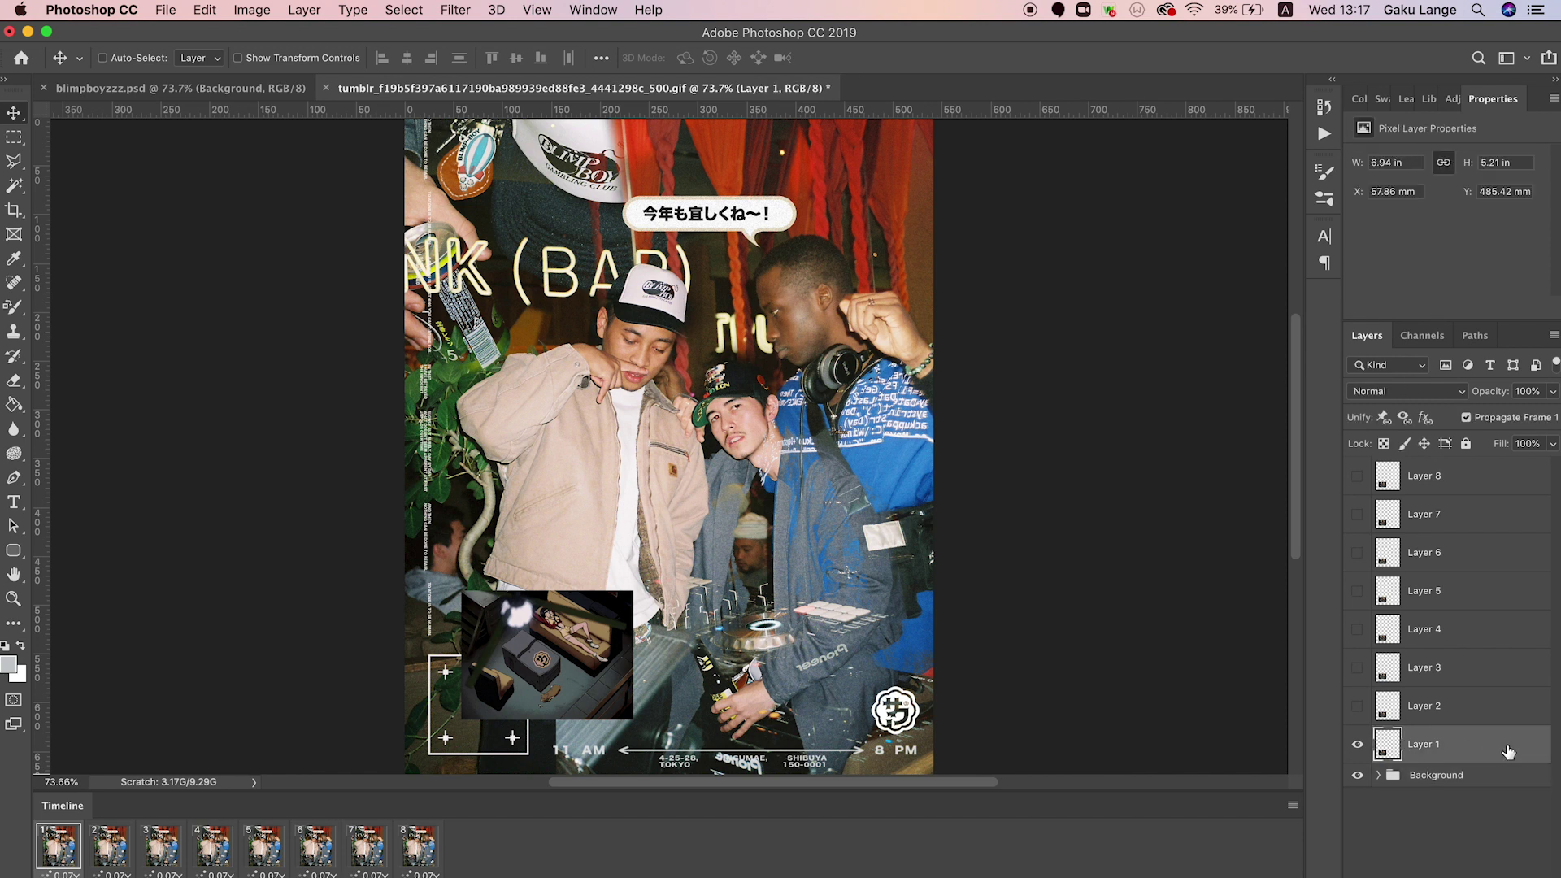
shift+click(1422, 475)
right_click(1430, 475)
click(1388, 536)
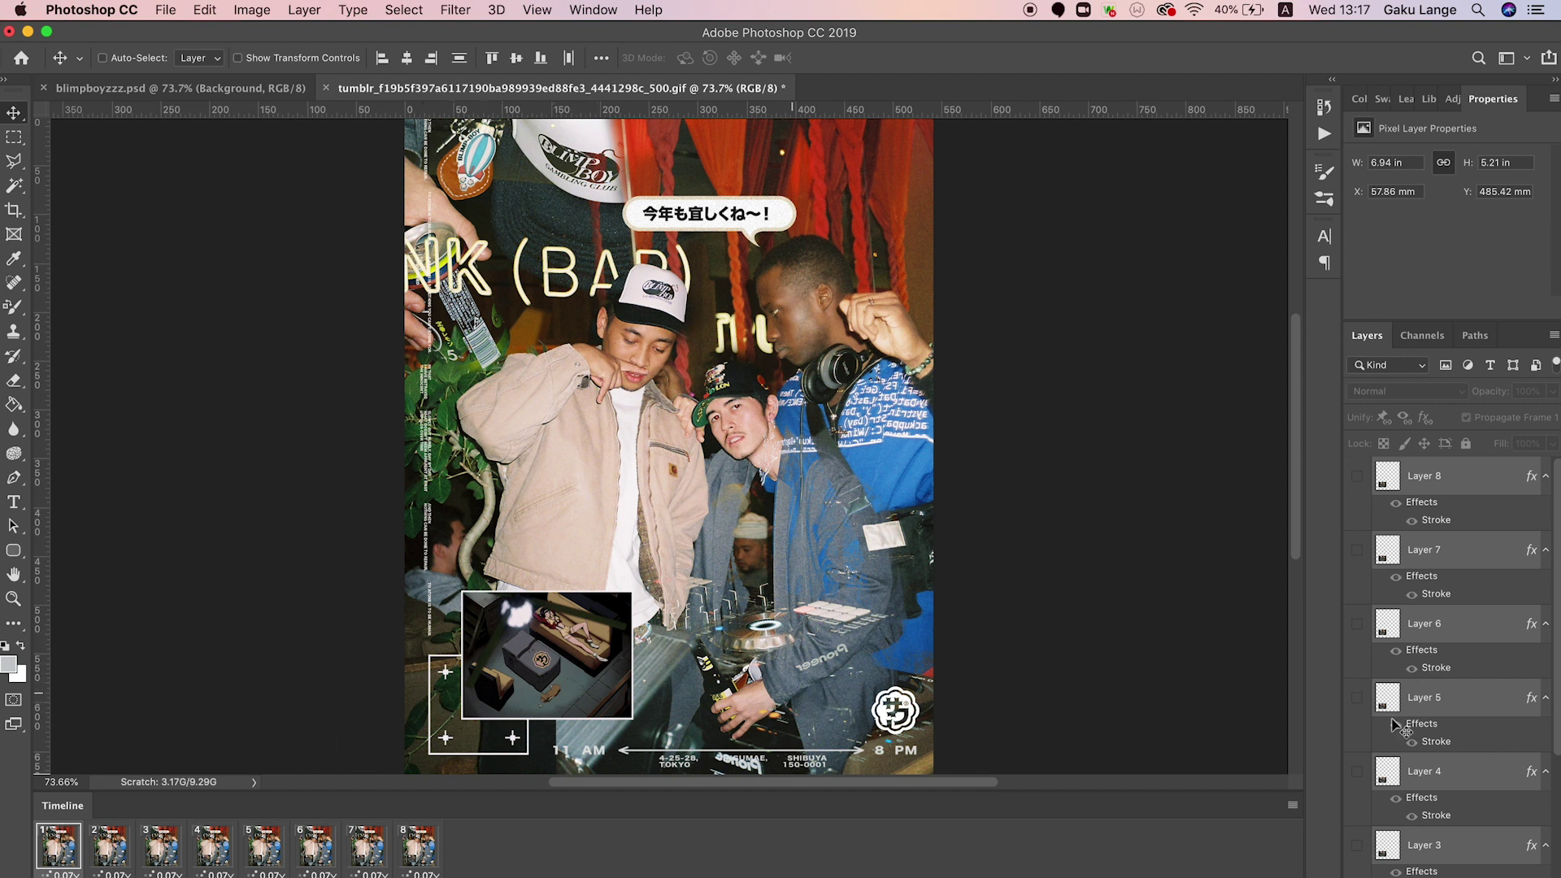
- Nudge the outlined GIF layers to X 58.91 mm and Y 487.19 mm, and play the animation before returning to the first frame
key(Right)
key(Right)
key(Right)
key(Down)
key(Down)
key(Down)
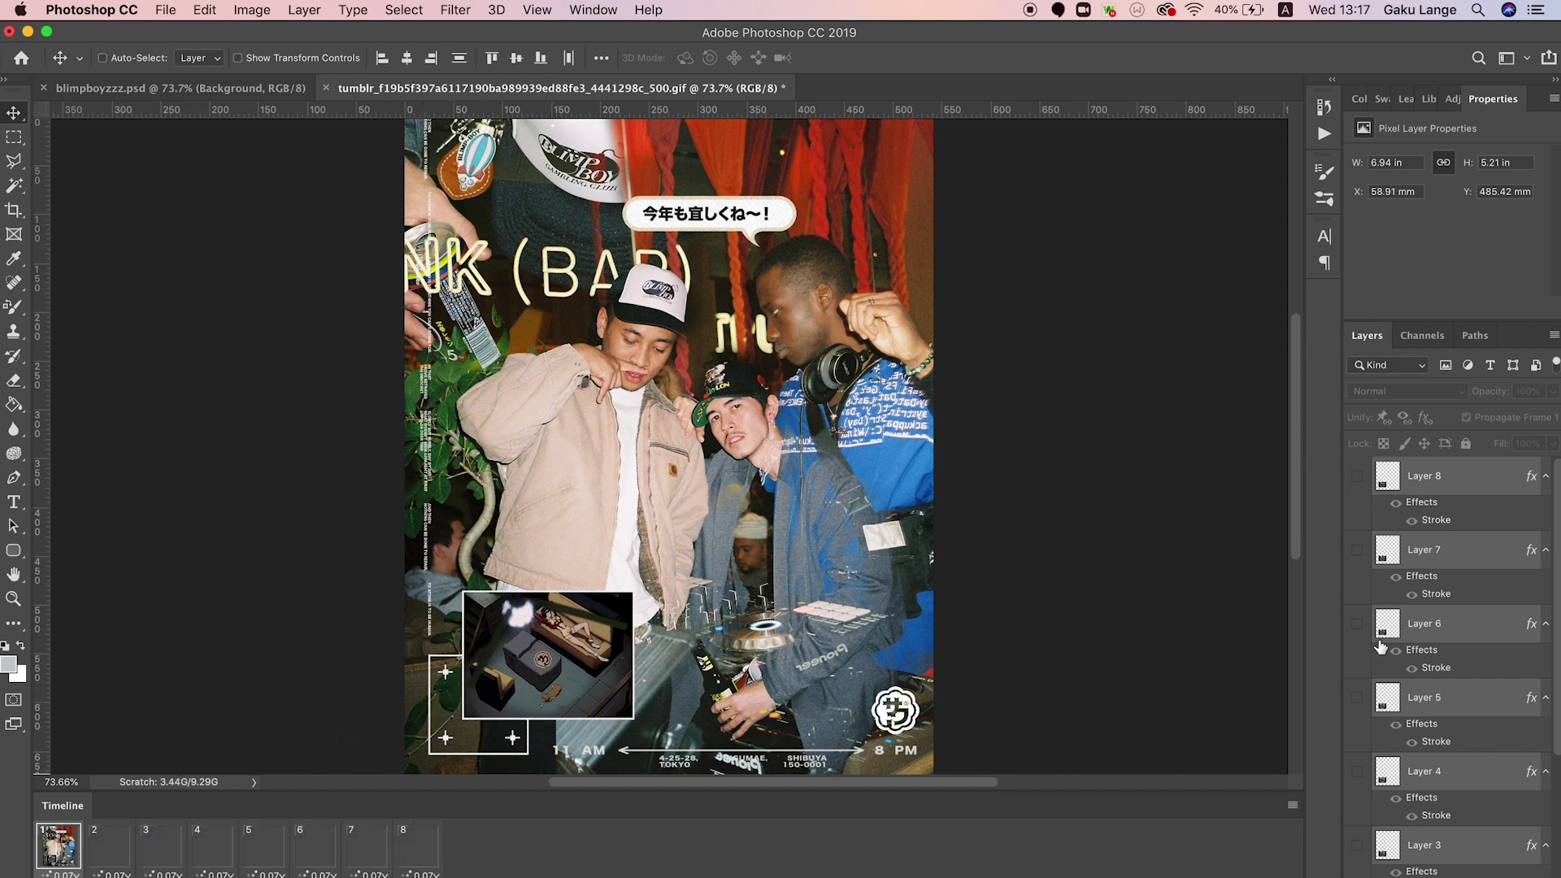
key(Left)
key(space)
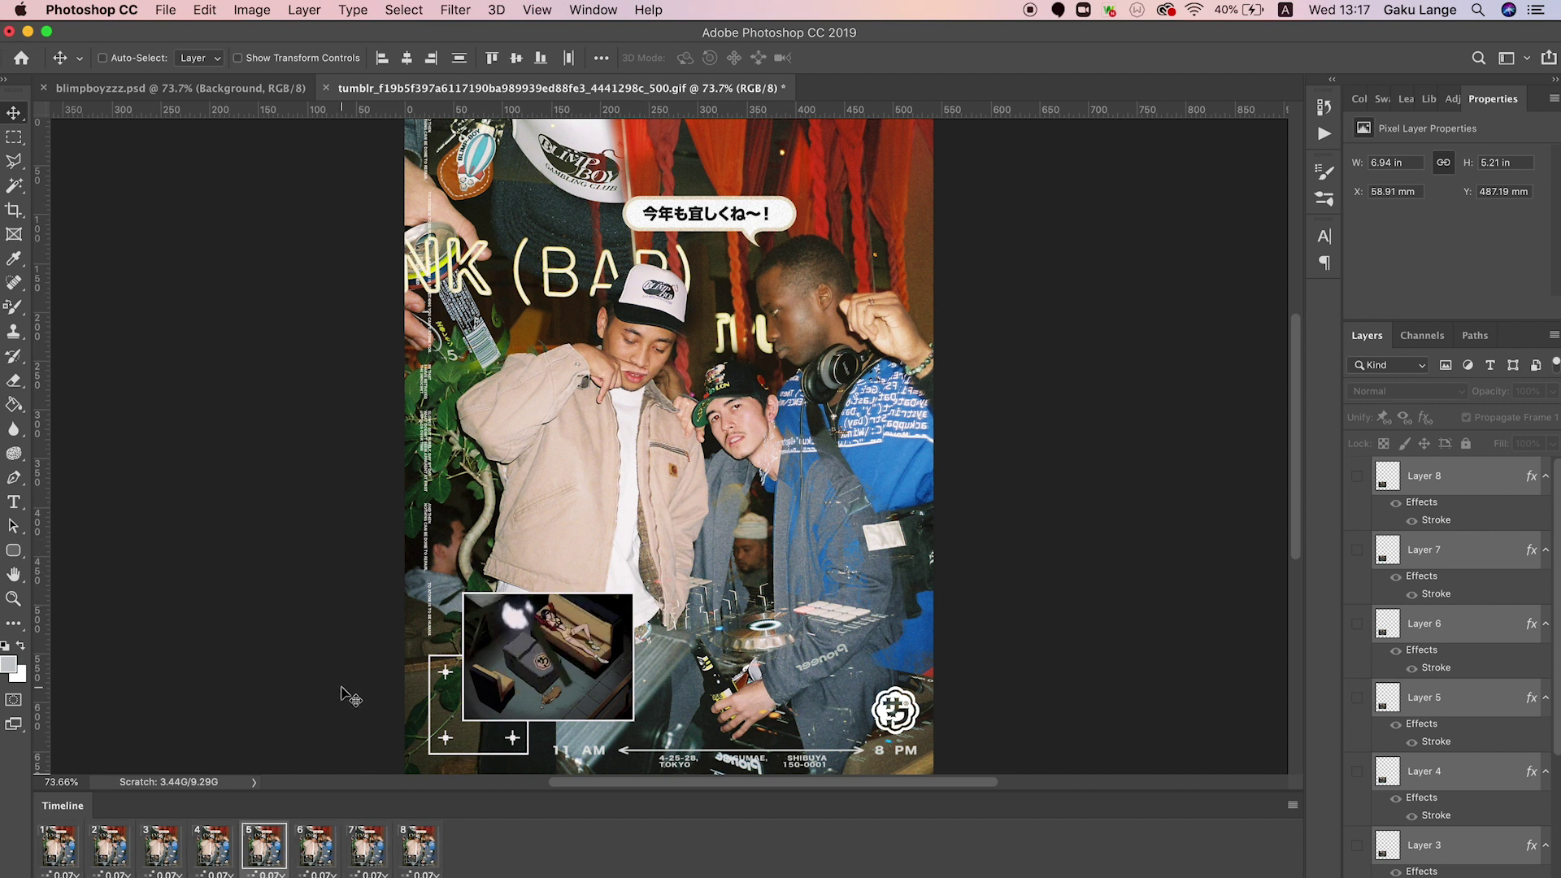
click(58, 852)
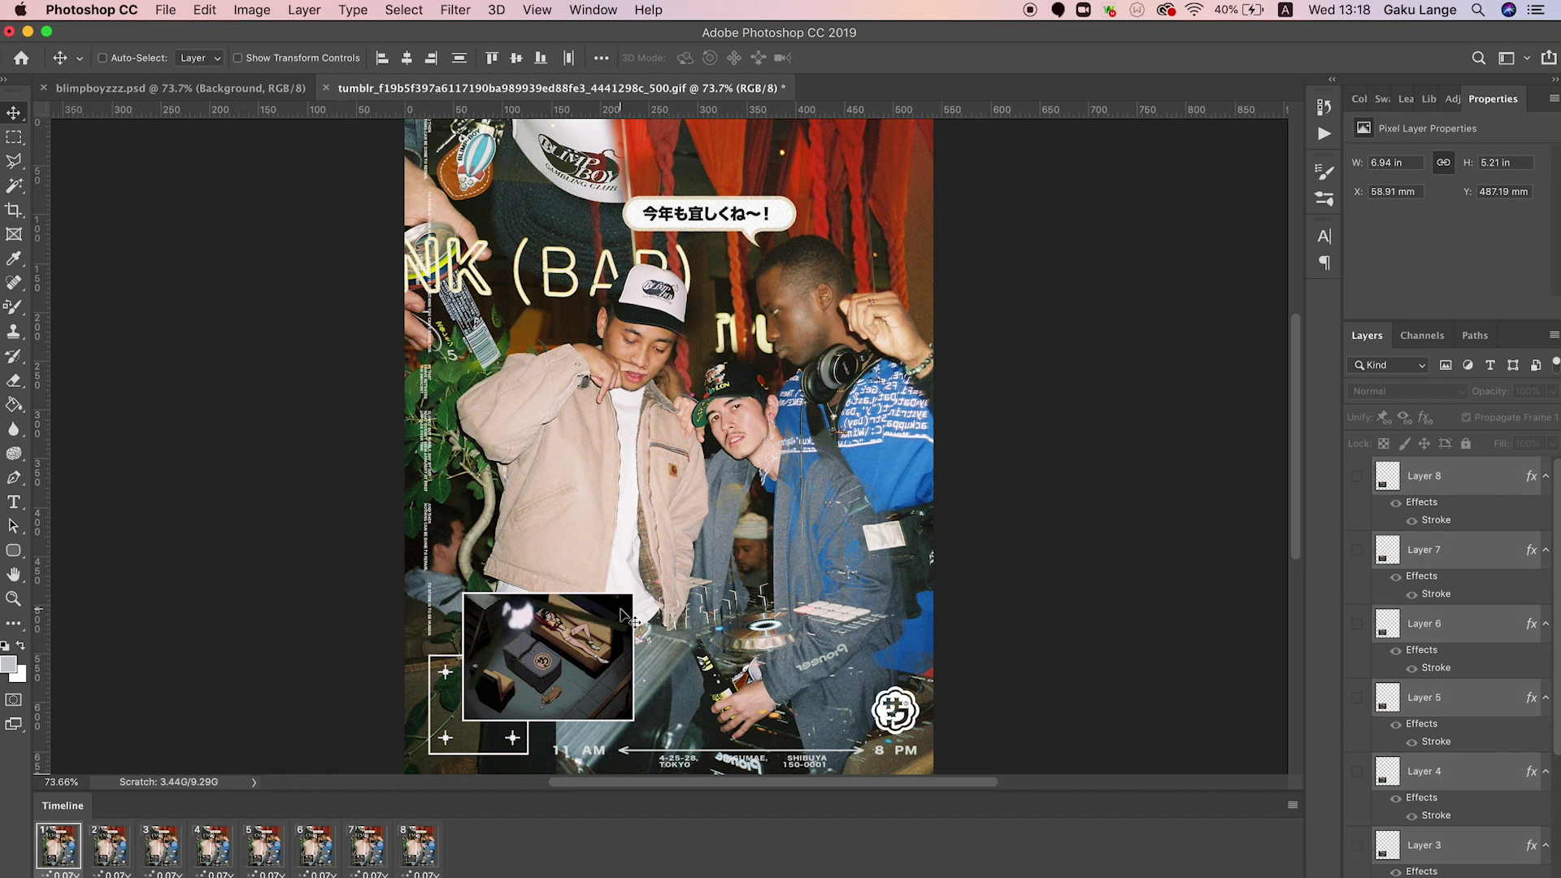
- Start a Save for Web (Legacy) export in GIF format with the Adaptive palette, and preview the whole poster at 50%
click(166, 10)
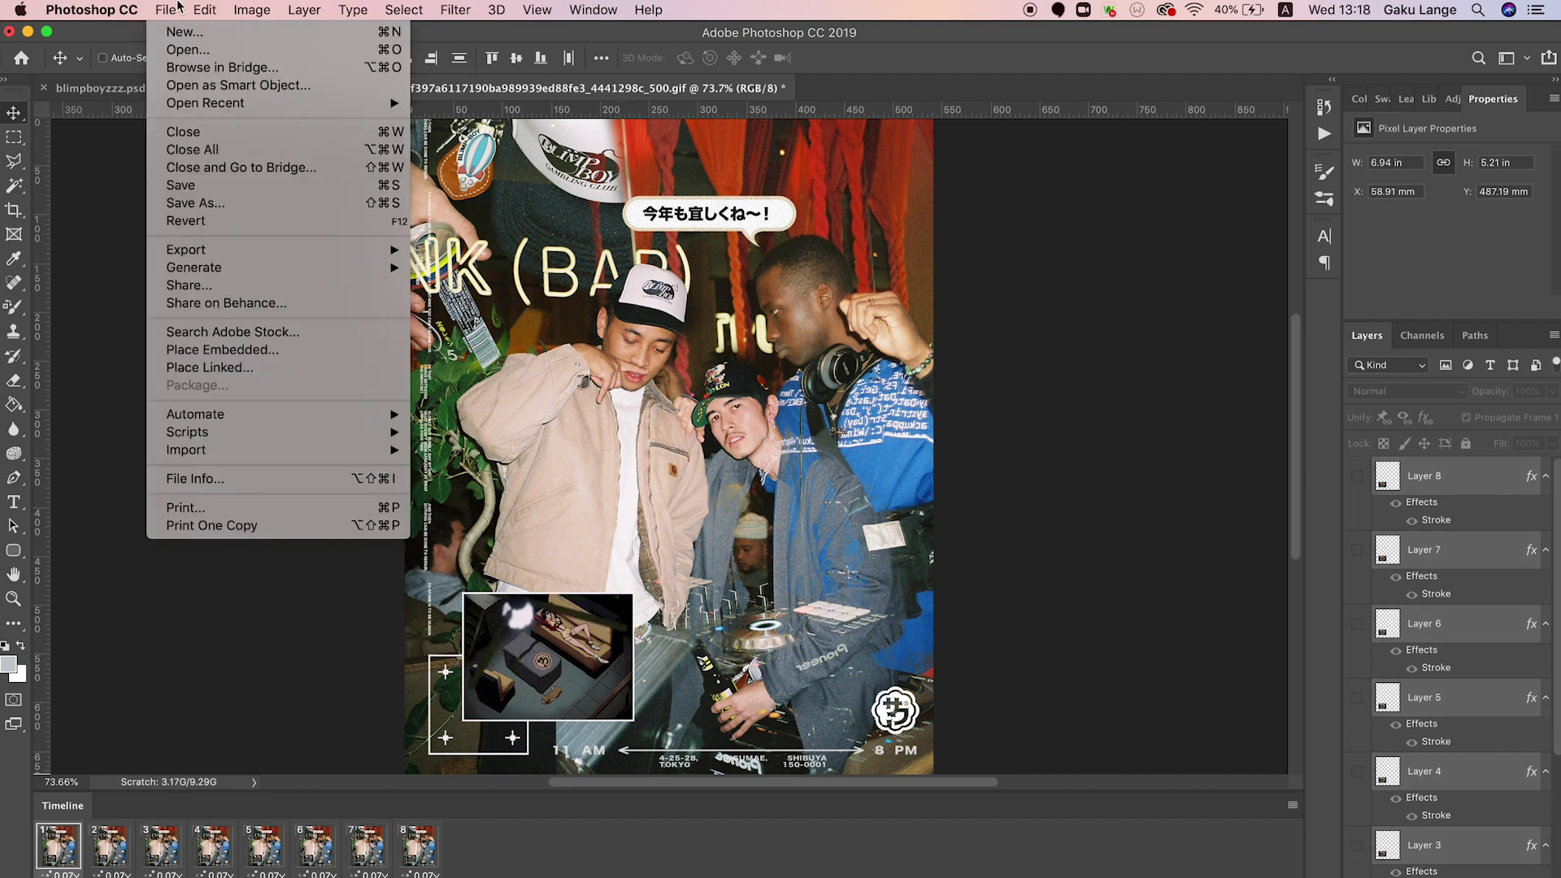
mouse_move(249, 254)
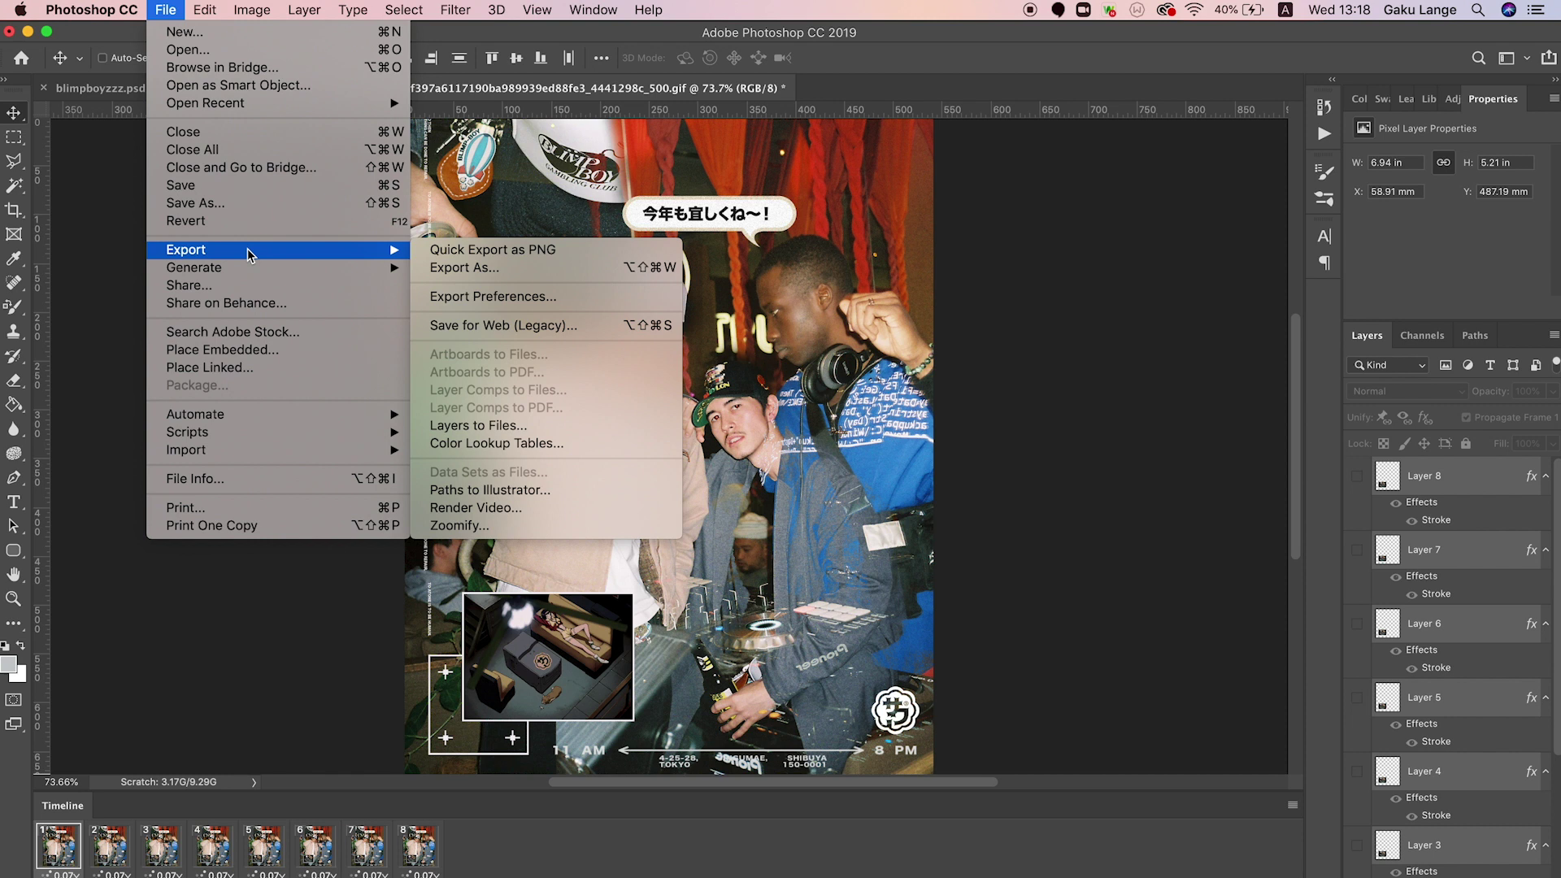
click(542, 326)
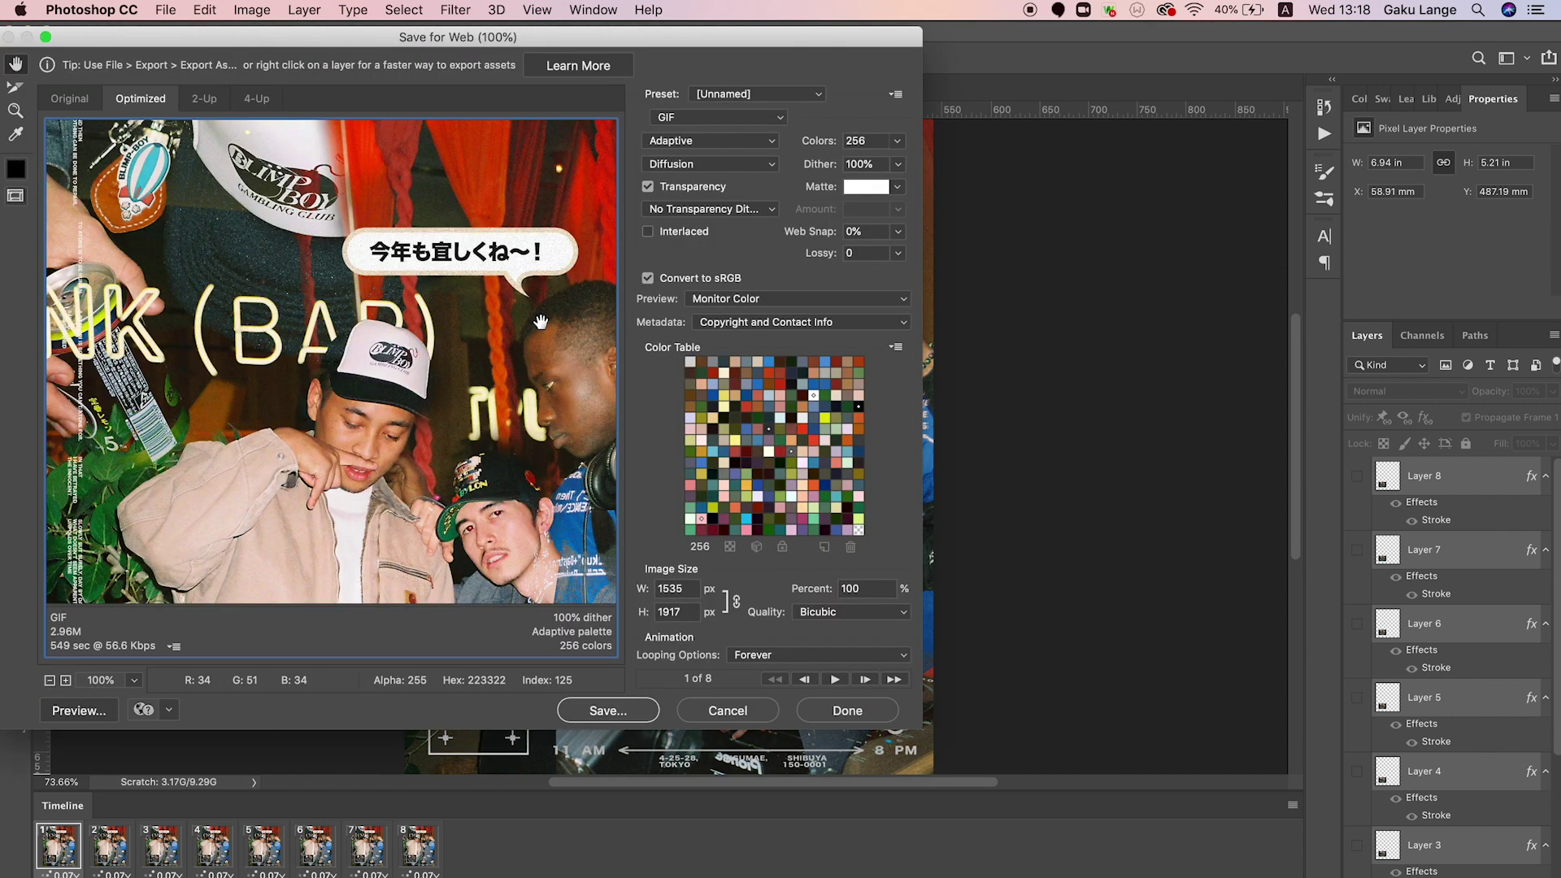
drag(736, 51, 1019, 137)
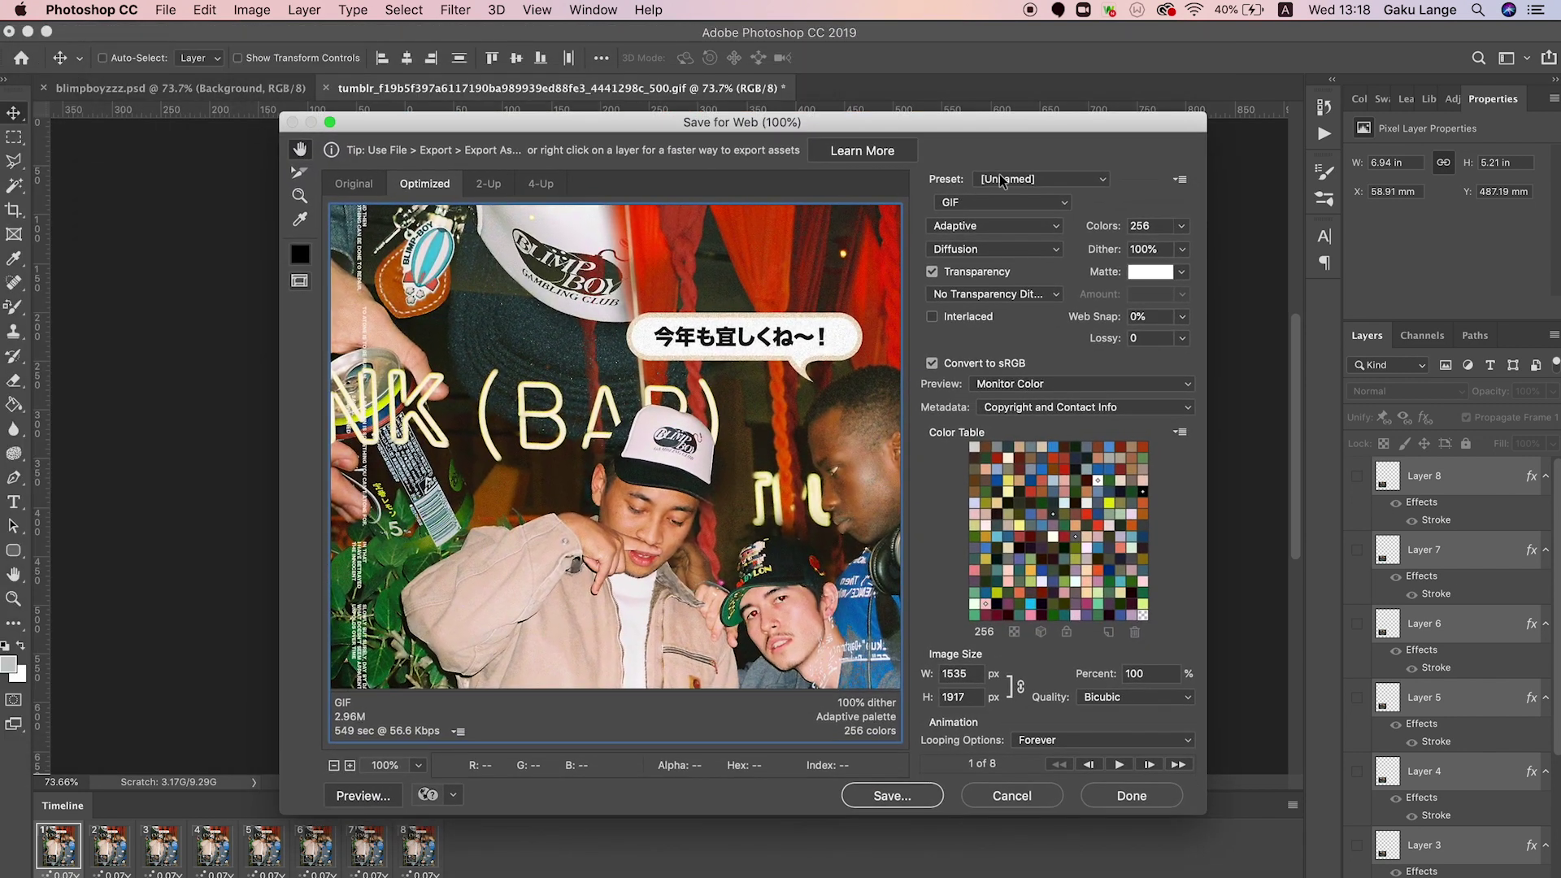
click(334, 765)
click(334, 765)
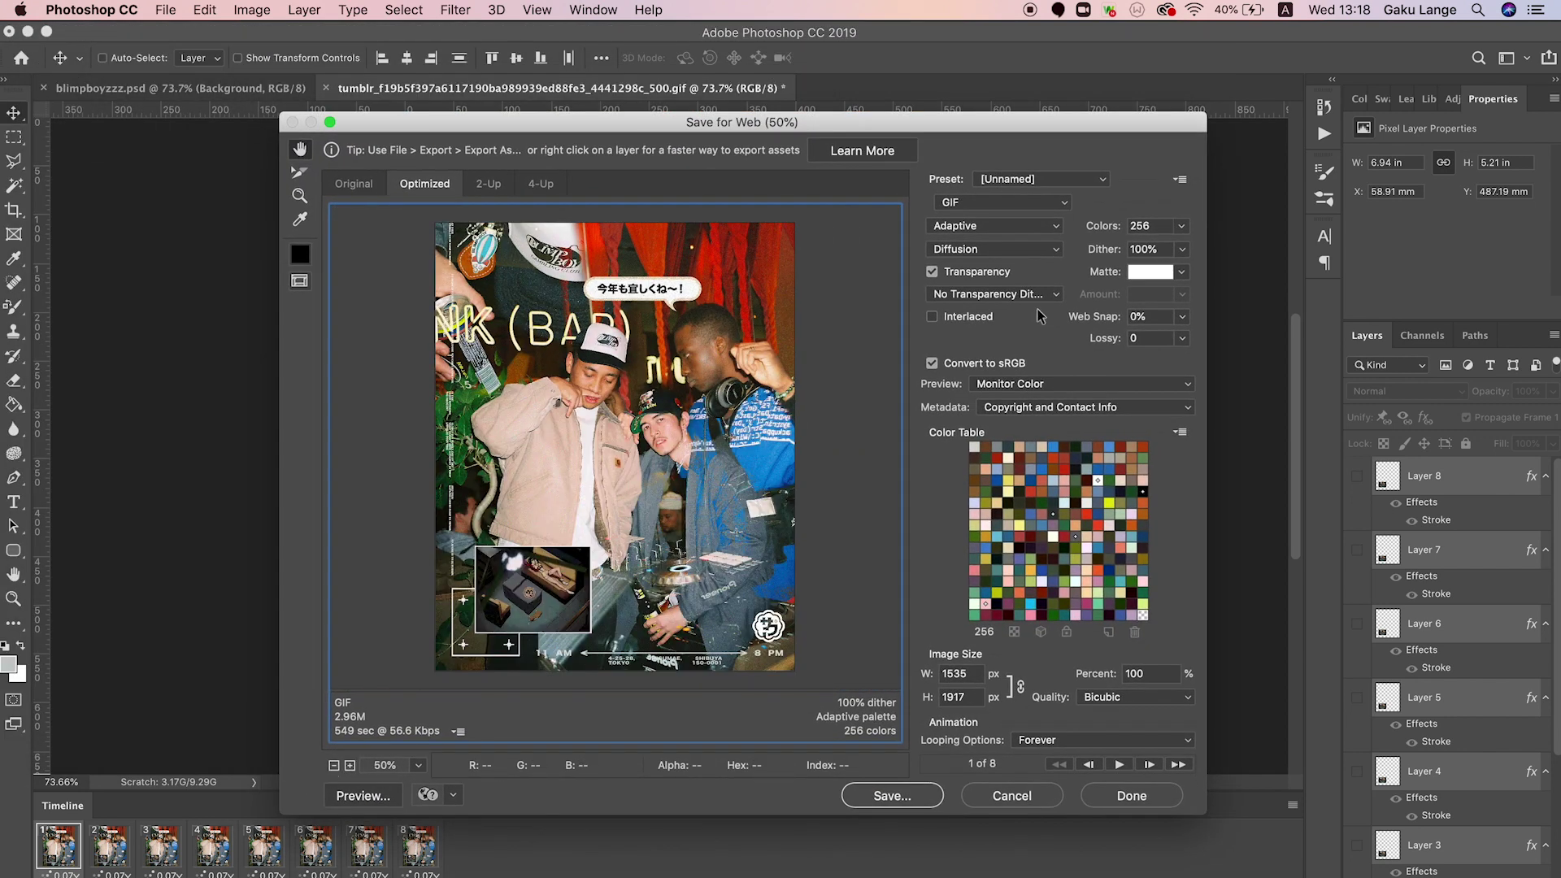
click(1000, 230)
click(1001, 227)
- Save the exported animation as testgif.gif in the Downloads folder
click(893, 797)
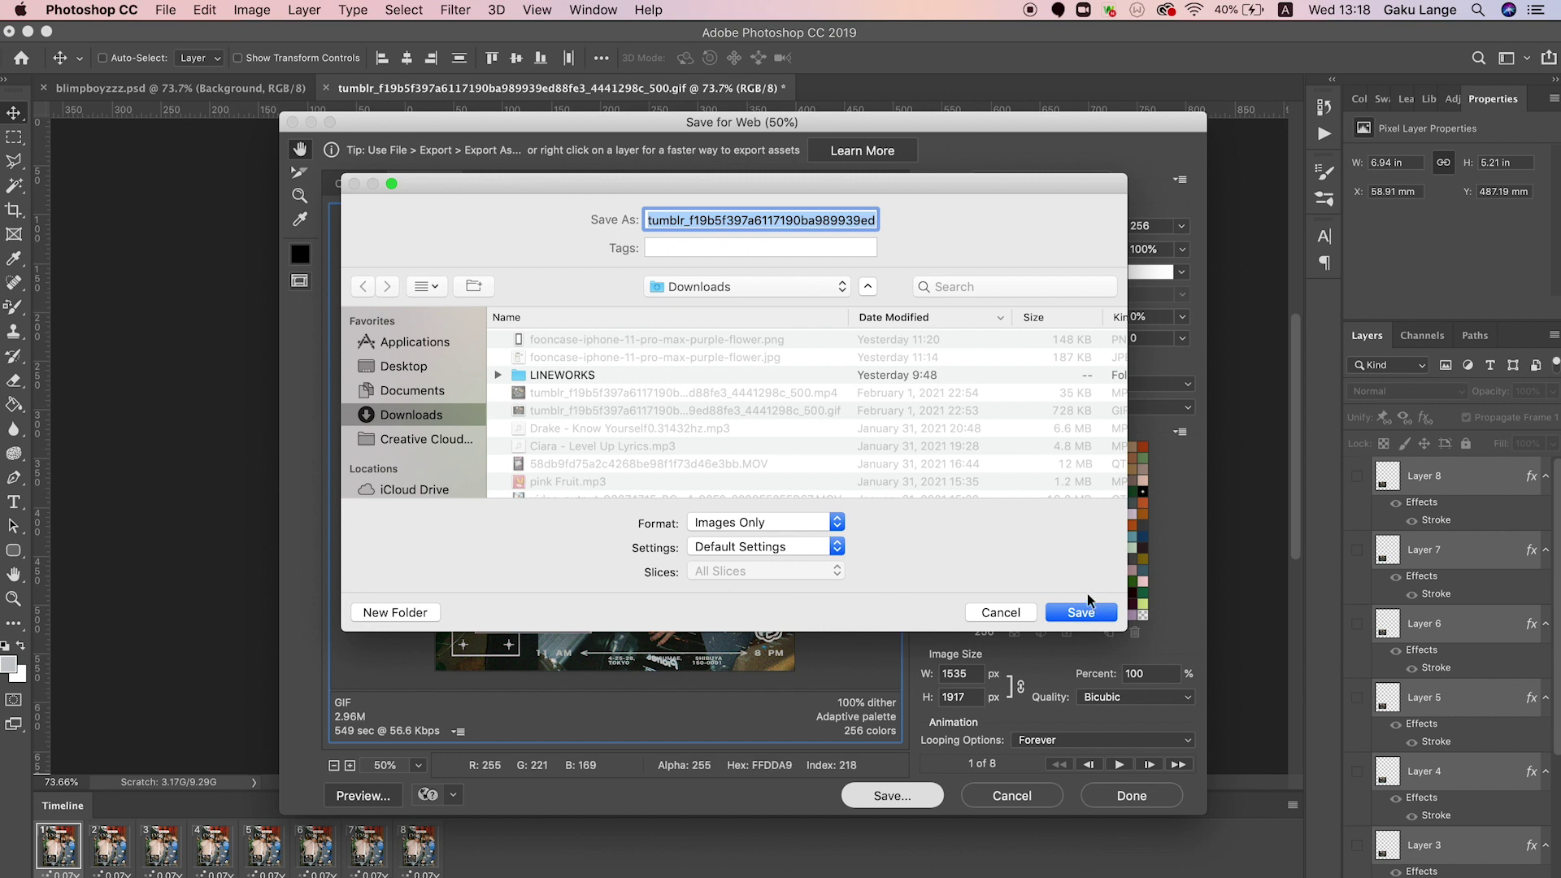
text(tes)
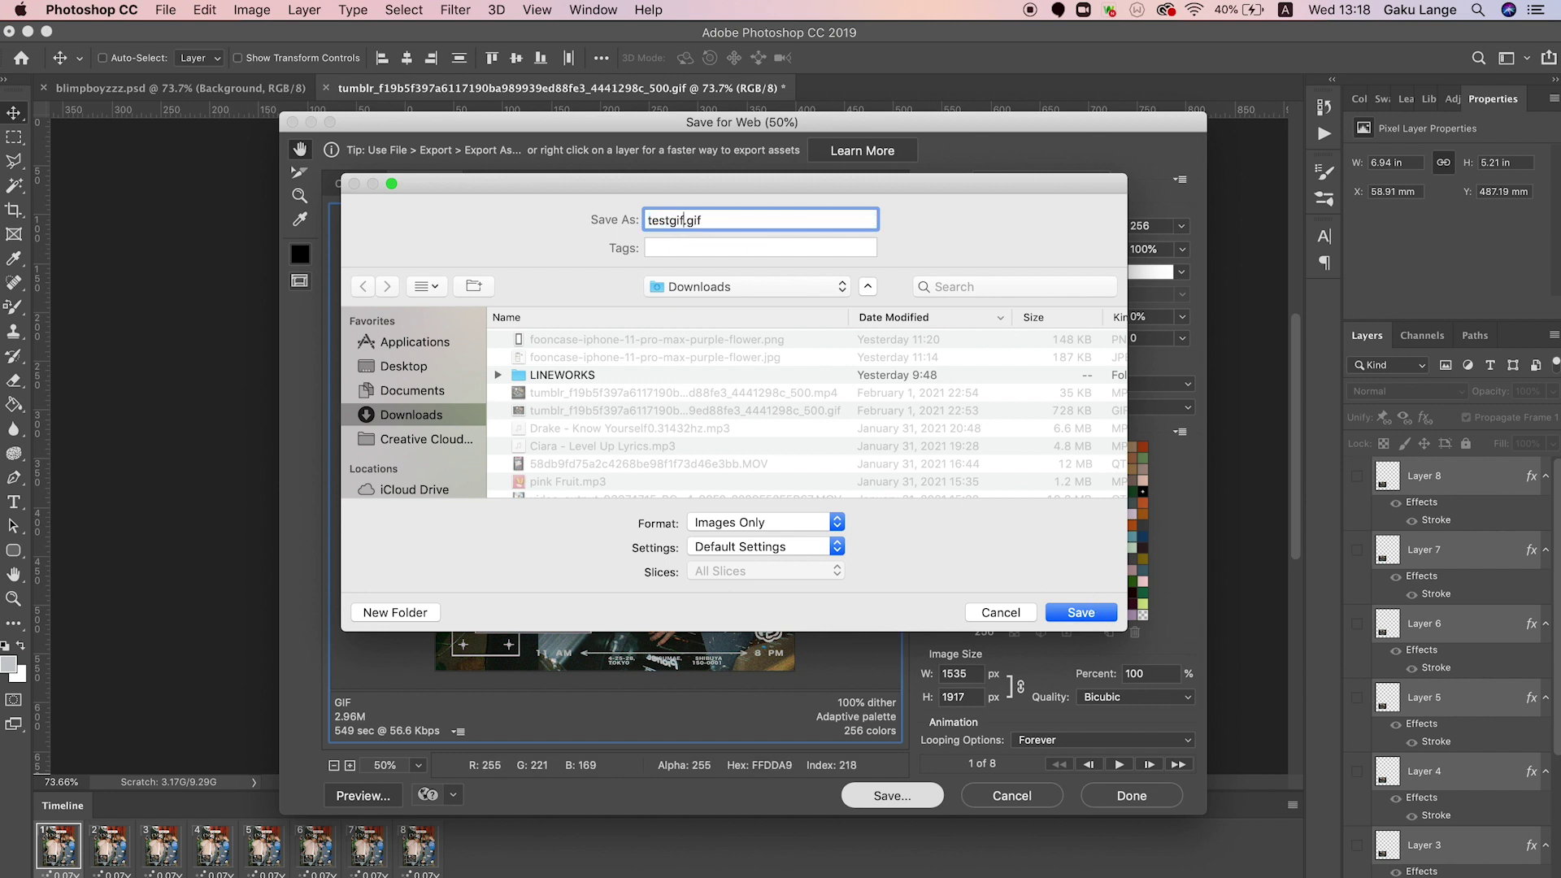
text(tgif)
key(Return)
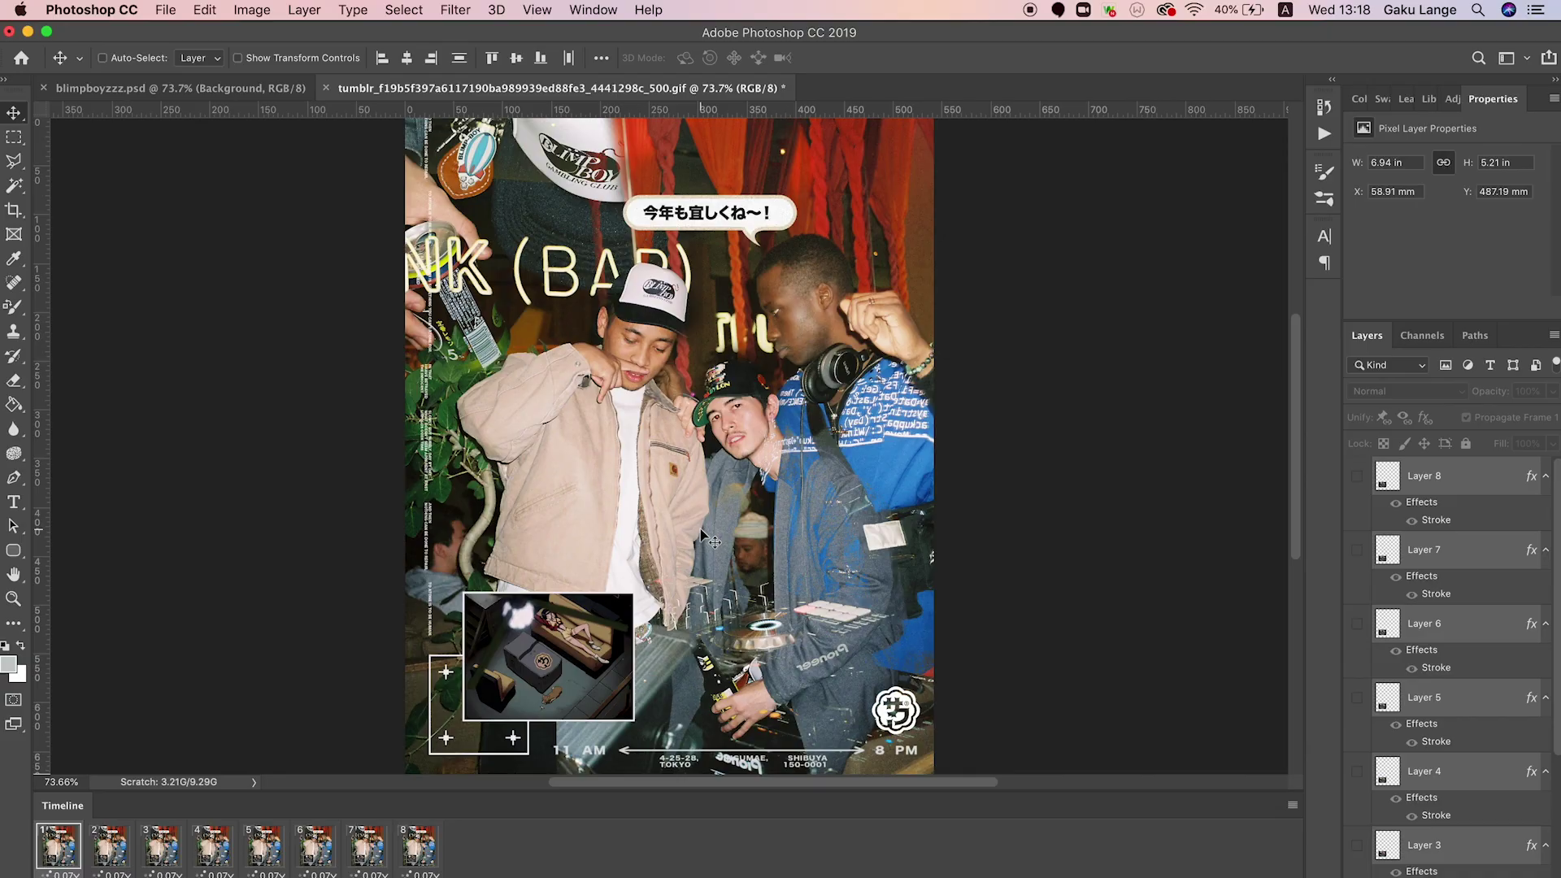
- Switch to Chrome, search for "gif to mp4" and open CloudConvert's GIF to MP4 converter
key(super+Tab)
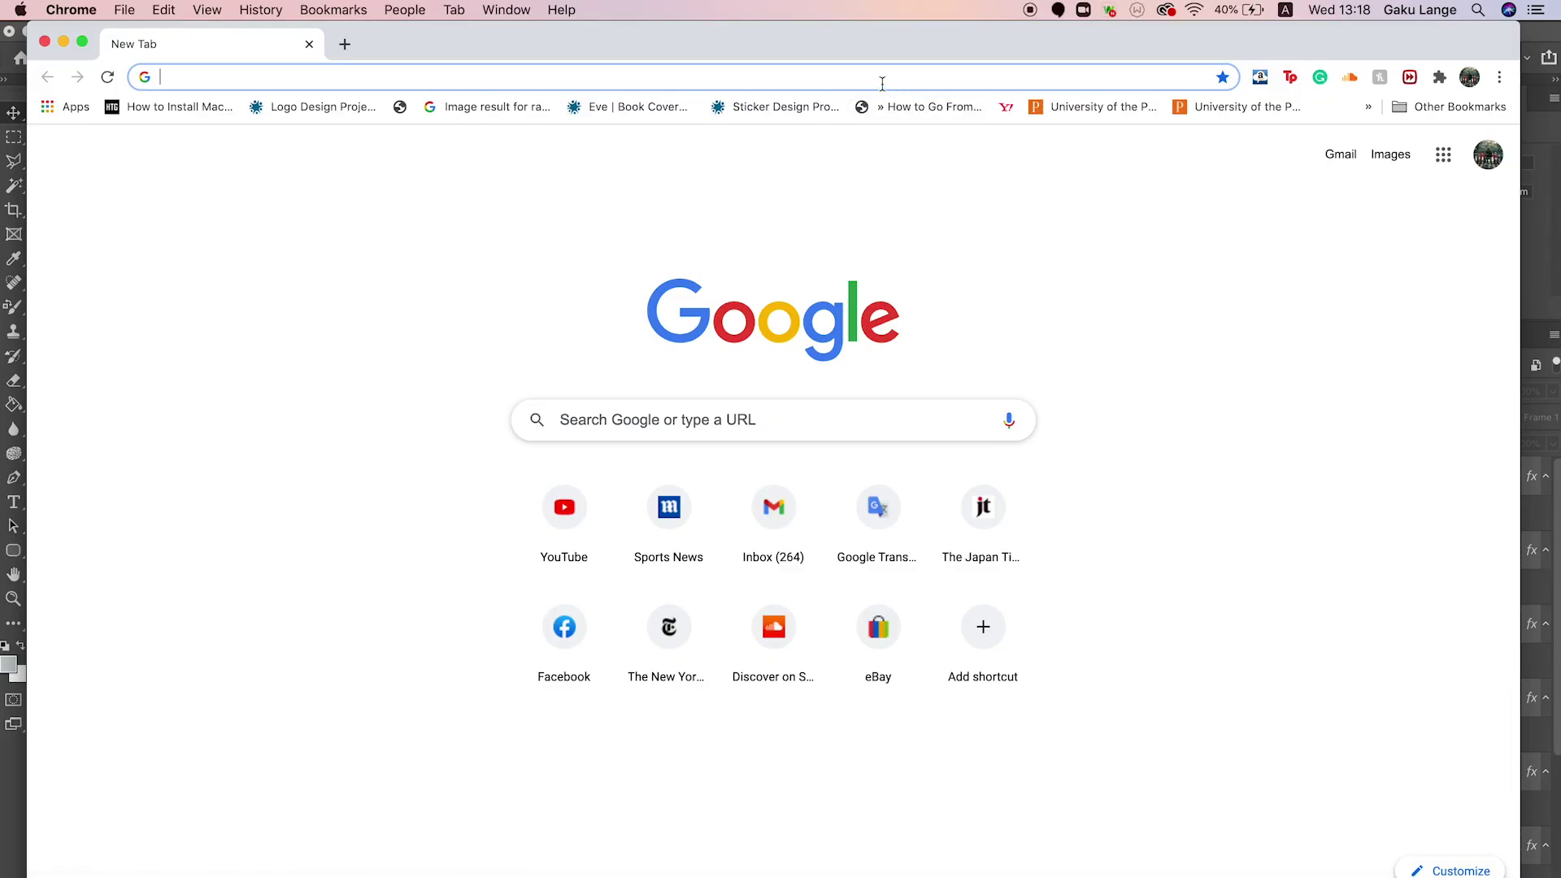
text(gif to mp4)
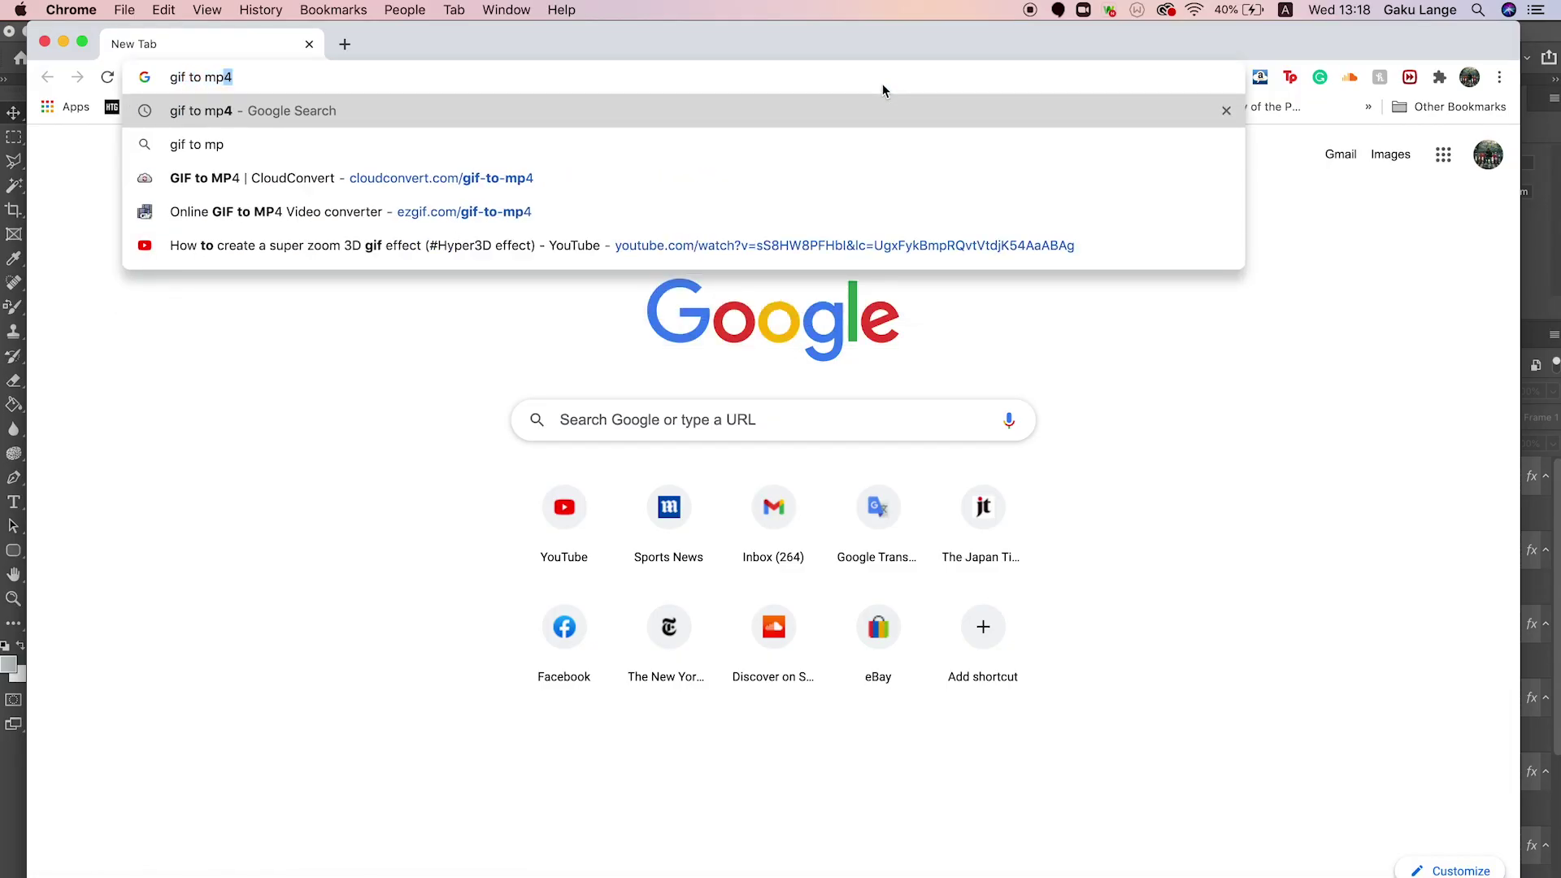
key(Return)
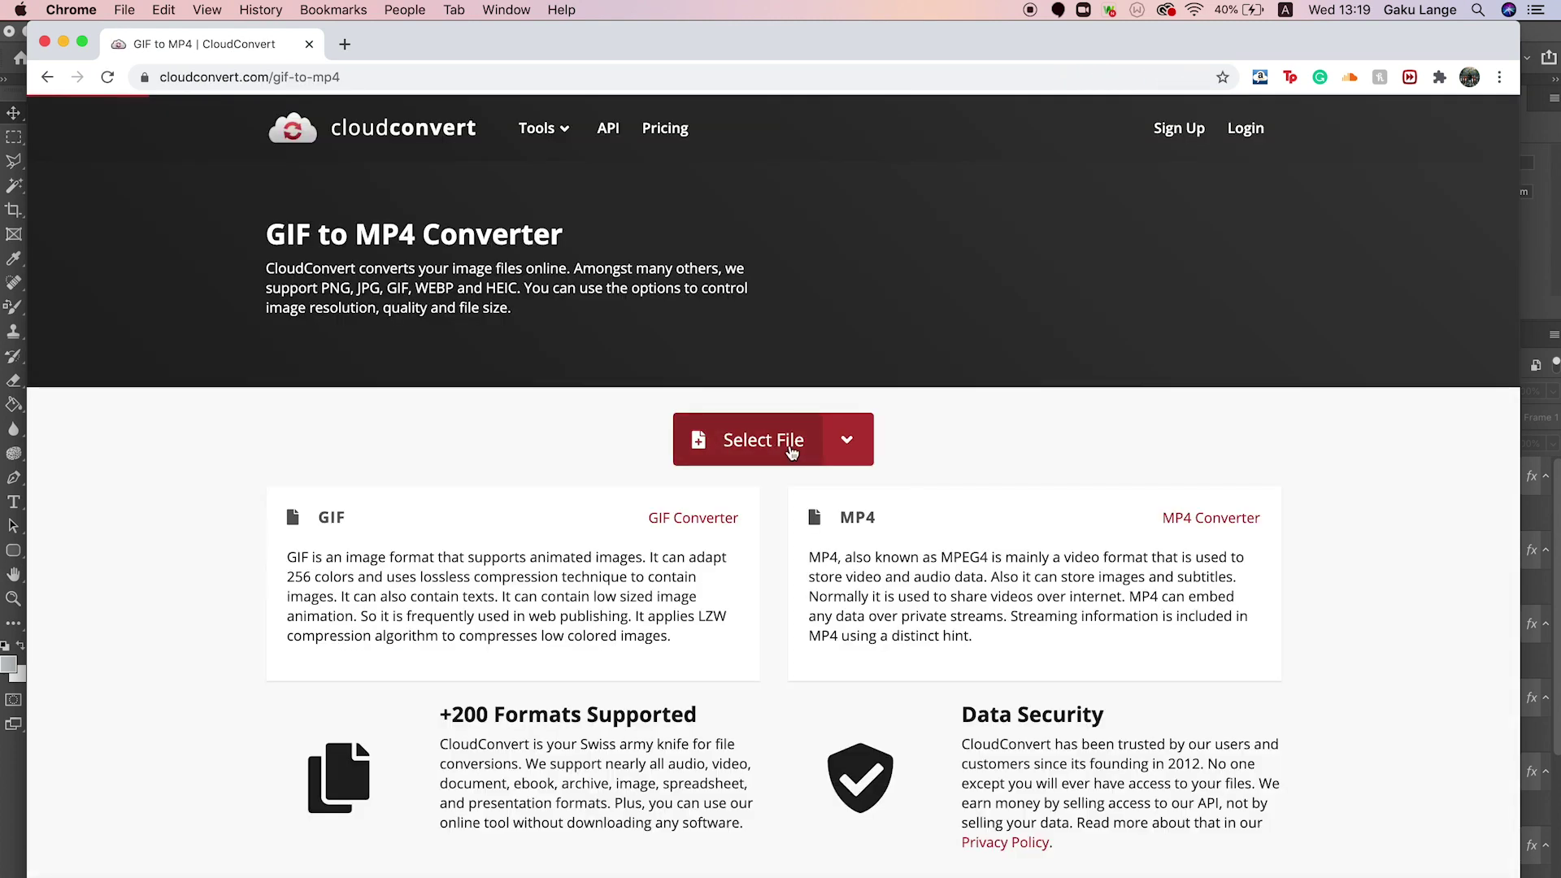
- Convert testgif.gif from the Downloads folder to MP4 and download the converted video
click(790, 451)
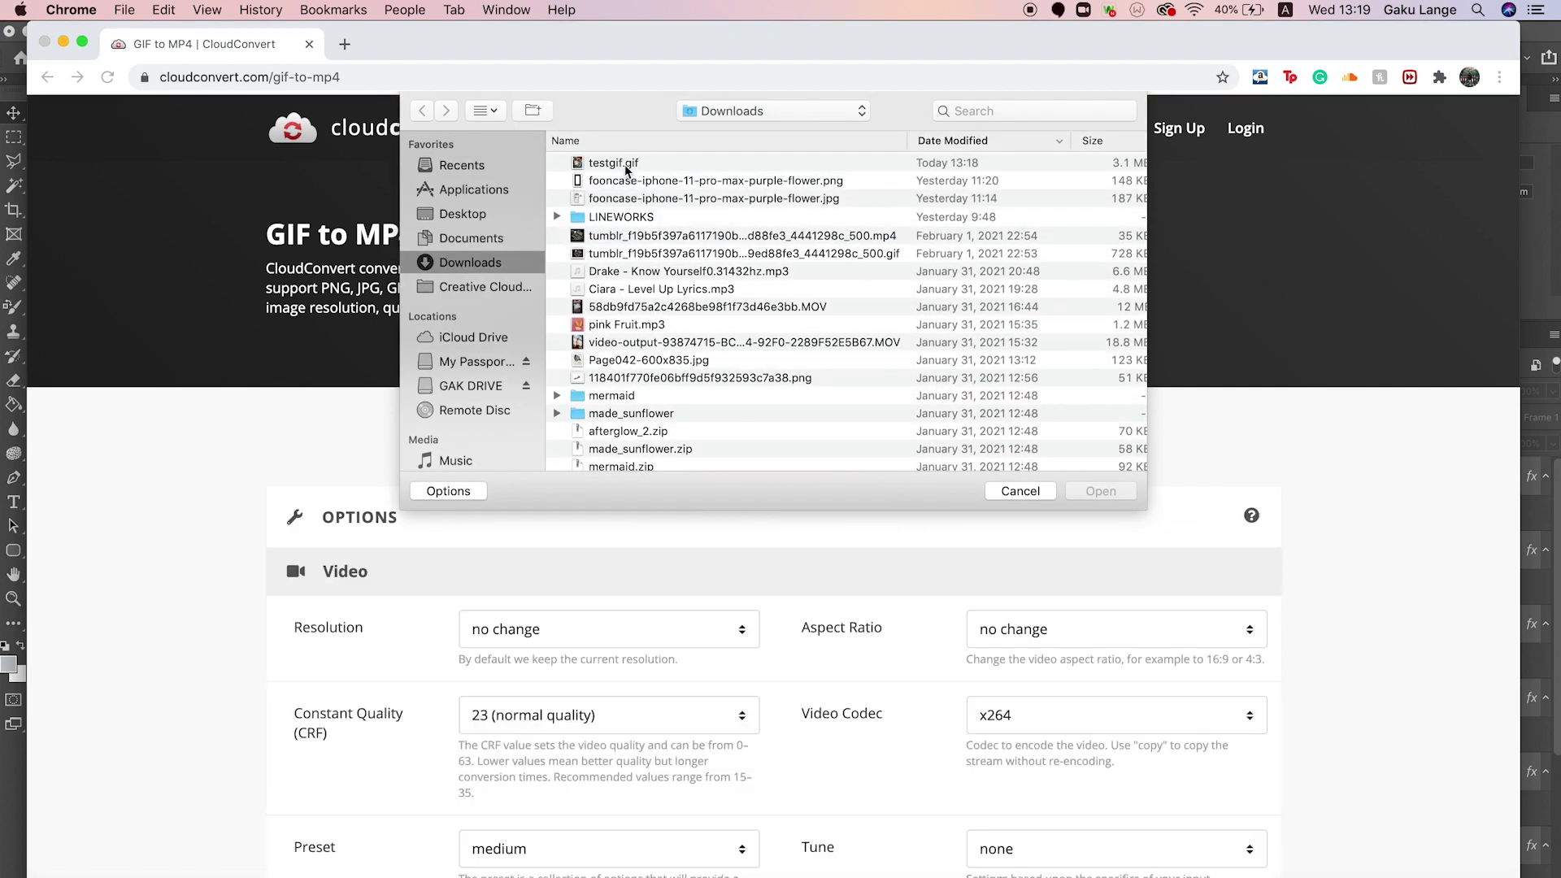
double_click(626, 170)
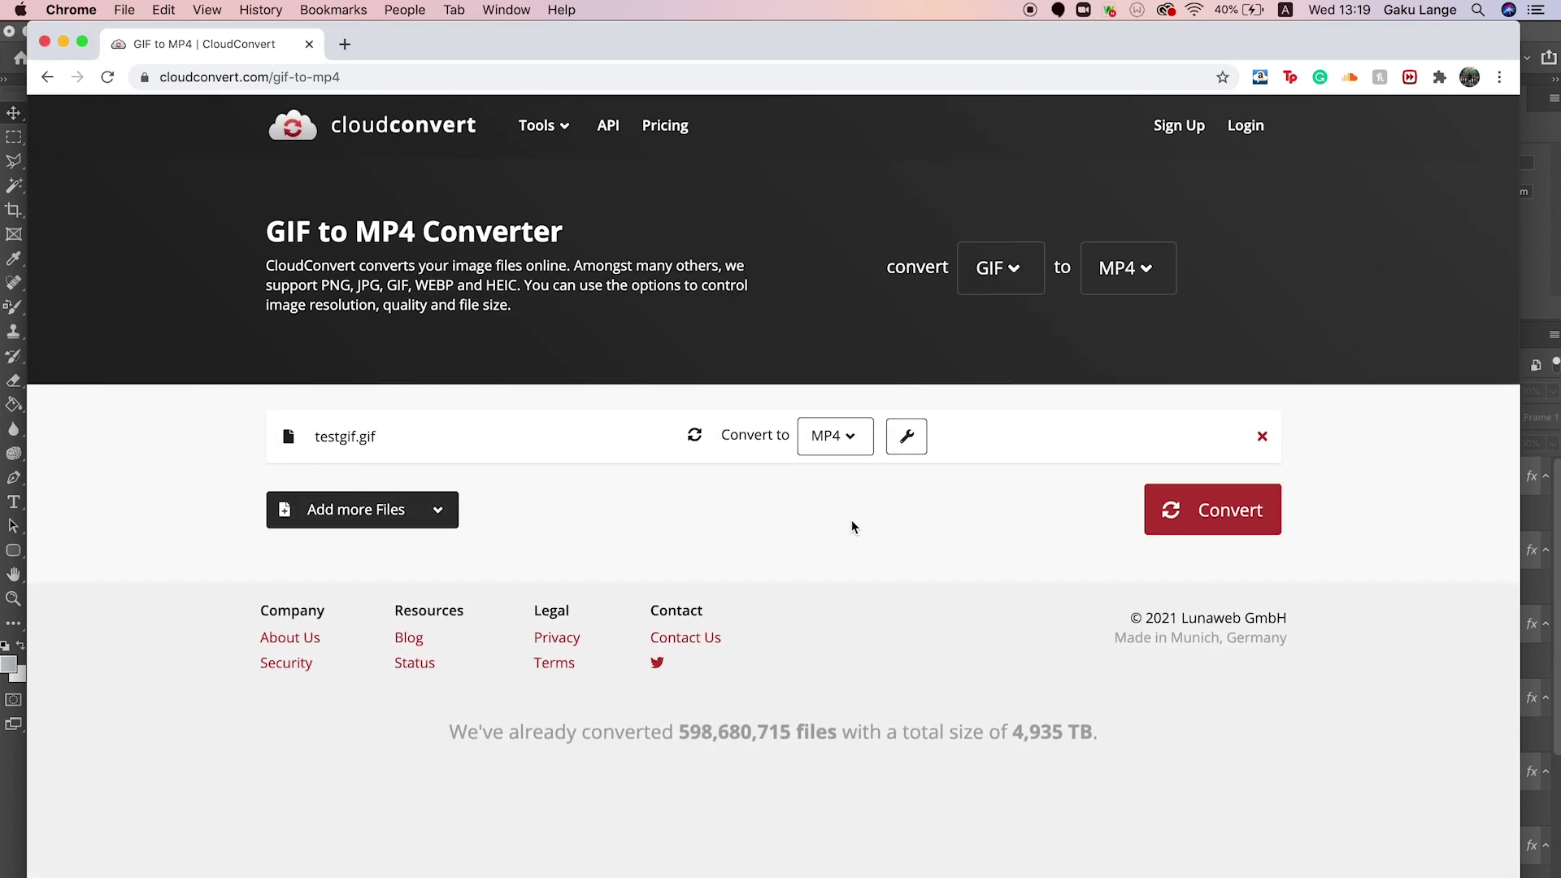
click(1205, 512)
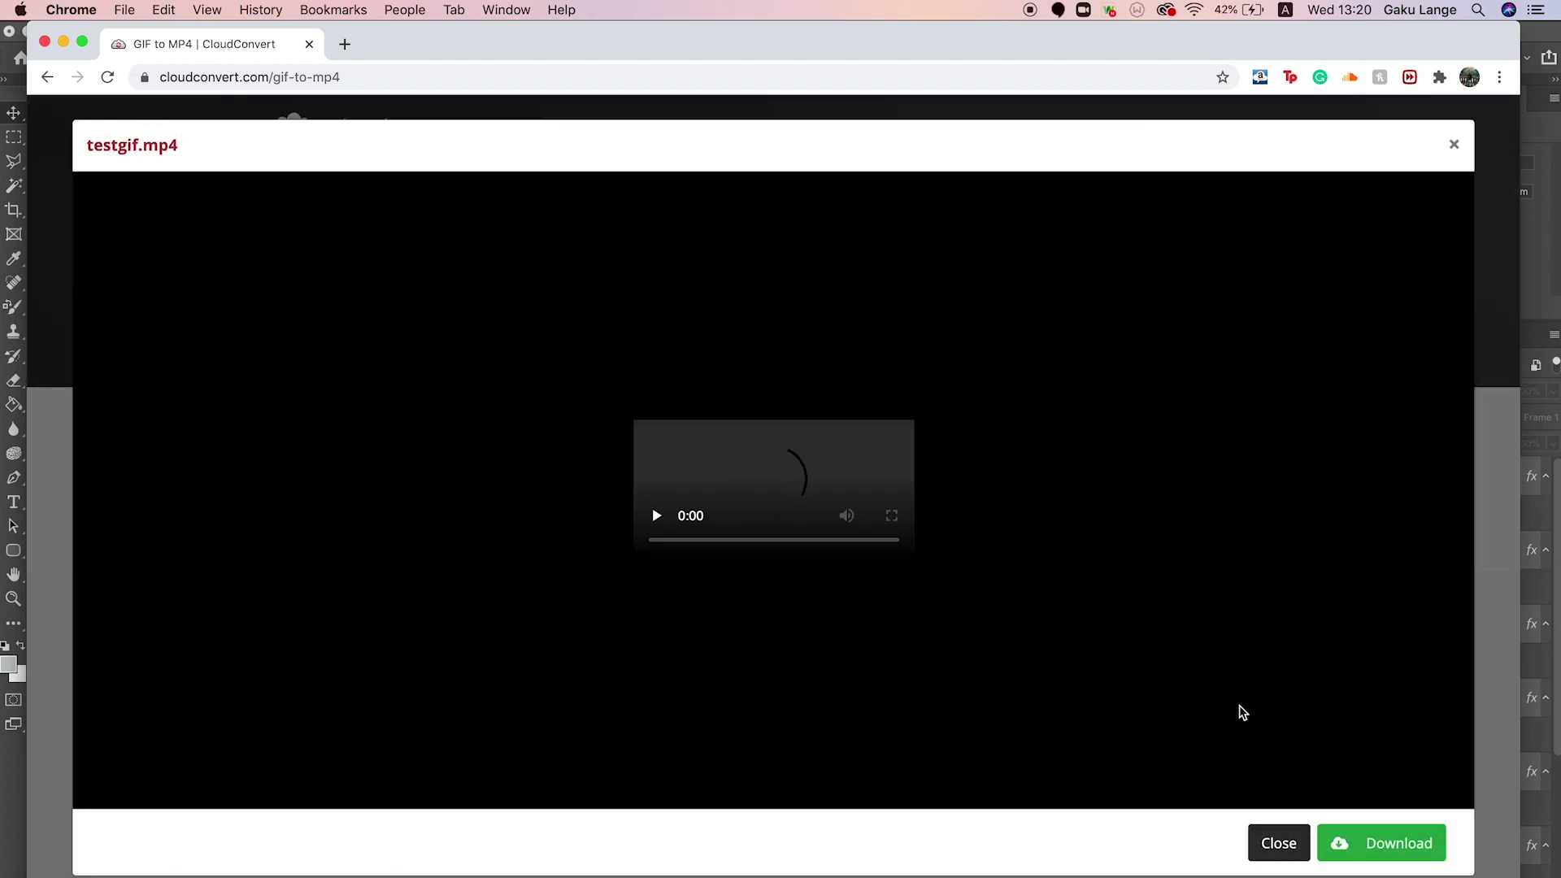
click(1351, 826)
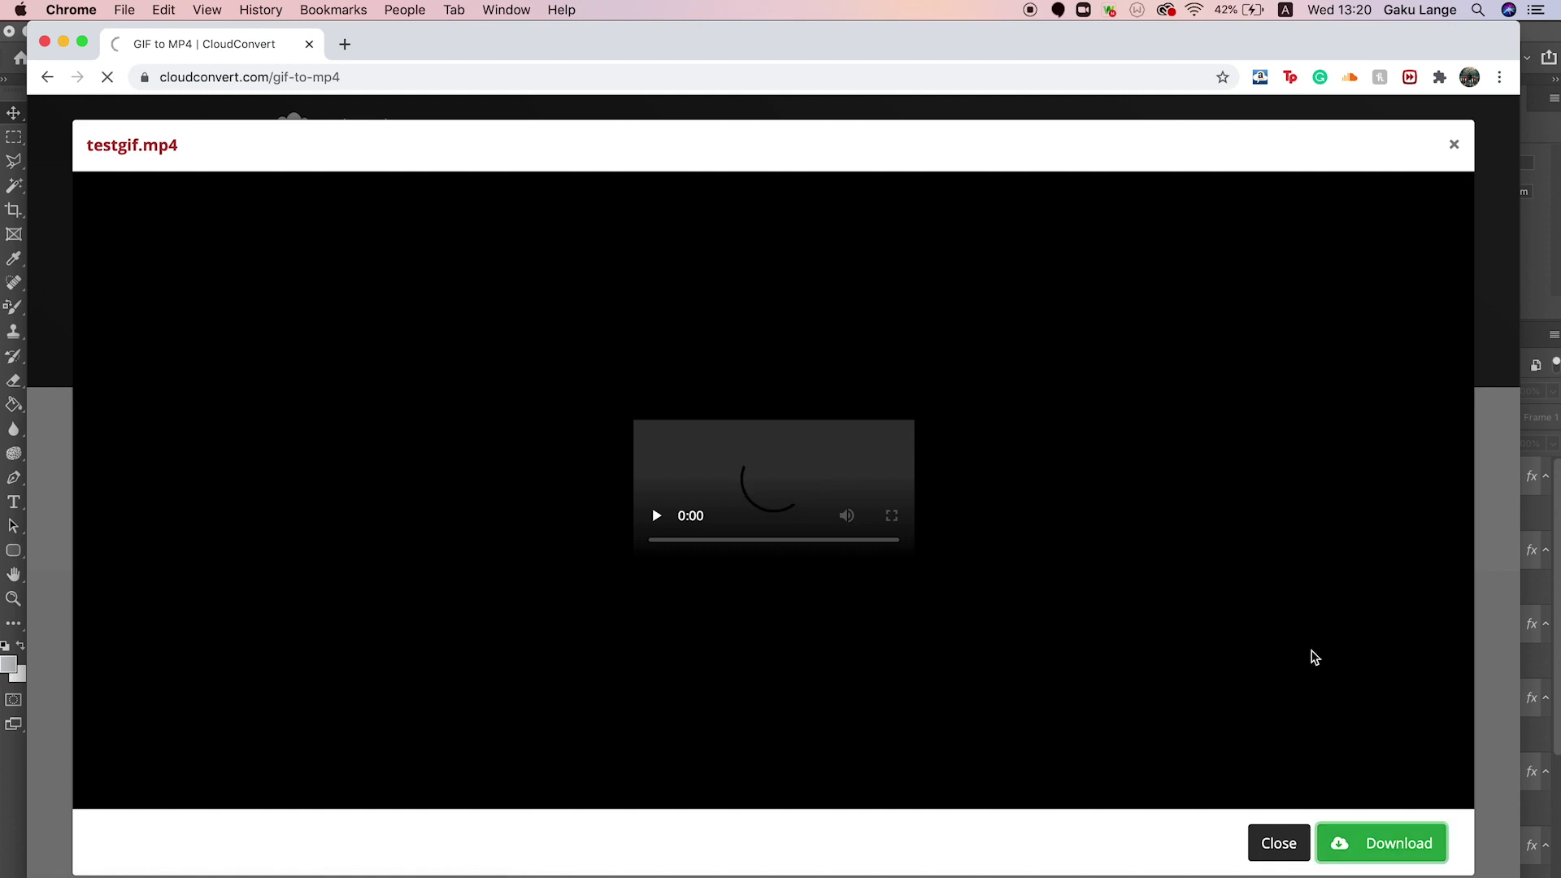